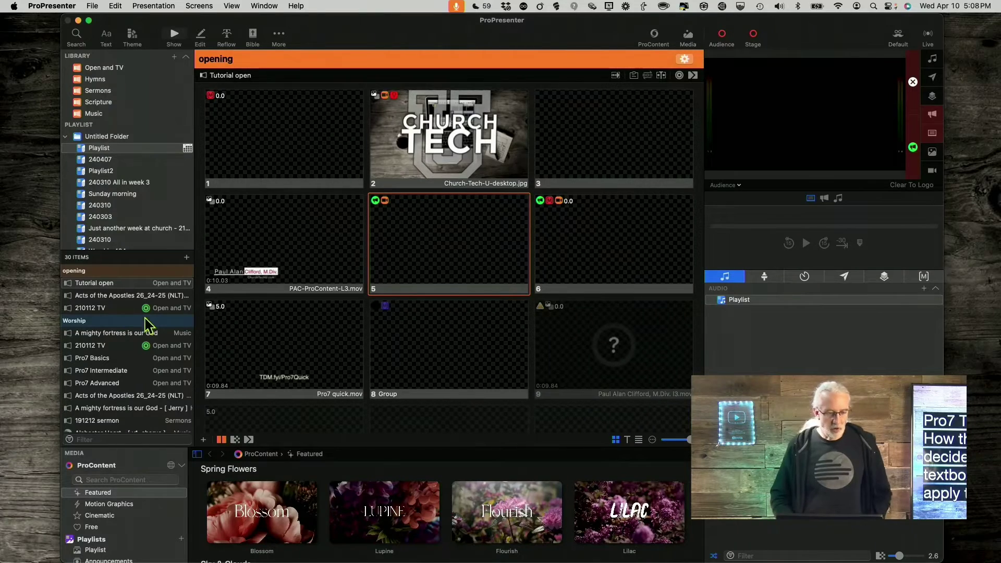
- Scroll the Worship playlist and load the Theme priority test presentation's eight slides
scroll(134, 370, "down", 10)
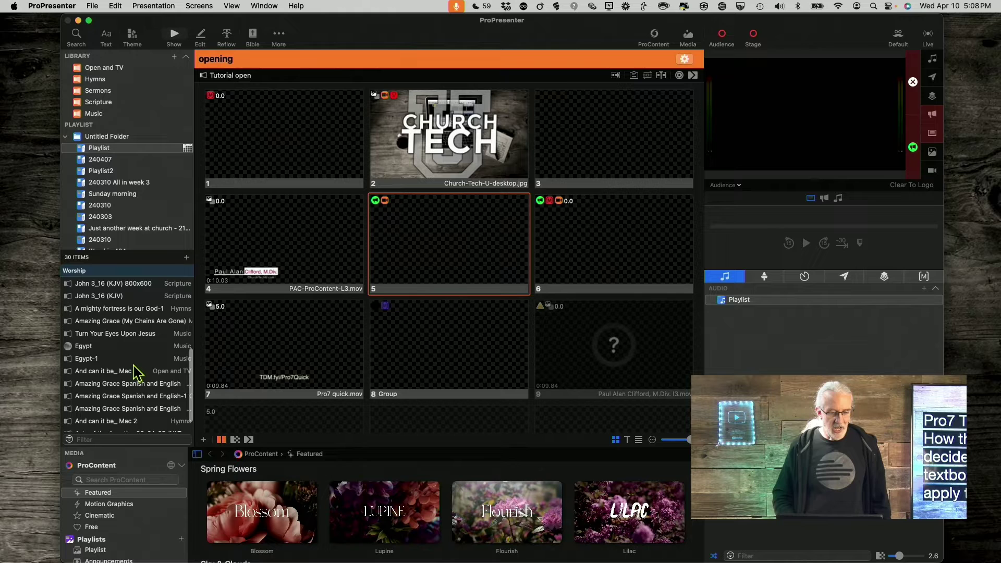
scroll(134, 370, "down", 3)
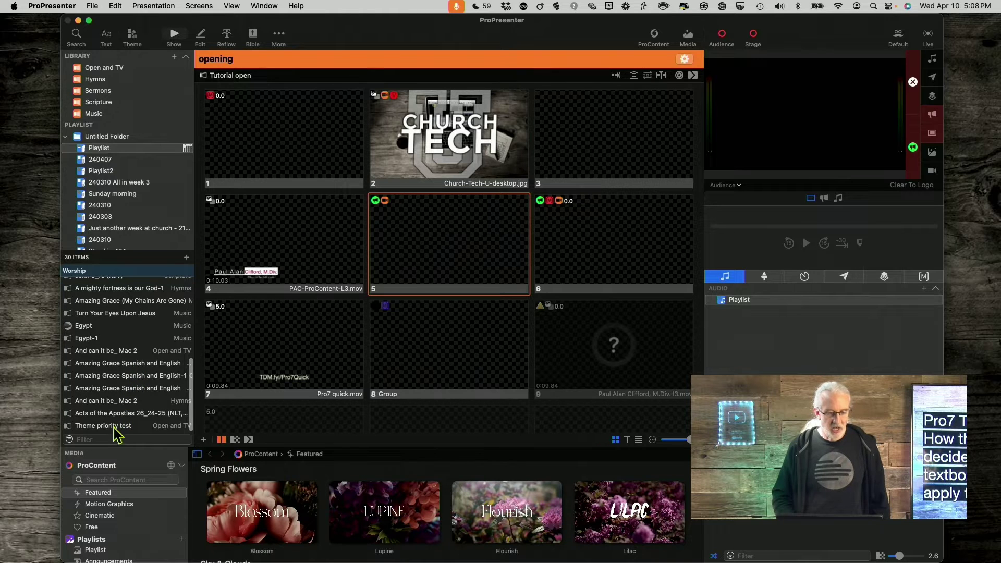
left_click(115, 426)
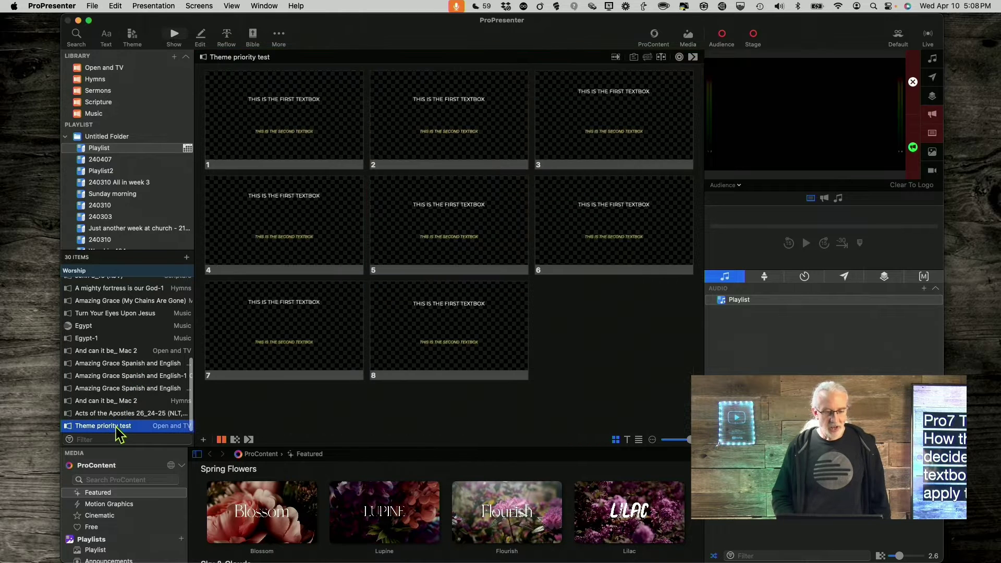
- Select all eight slides and apply the Two languages theme's First Textbox Top in Z order slide
left_click(449, 322)
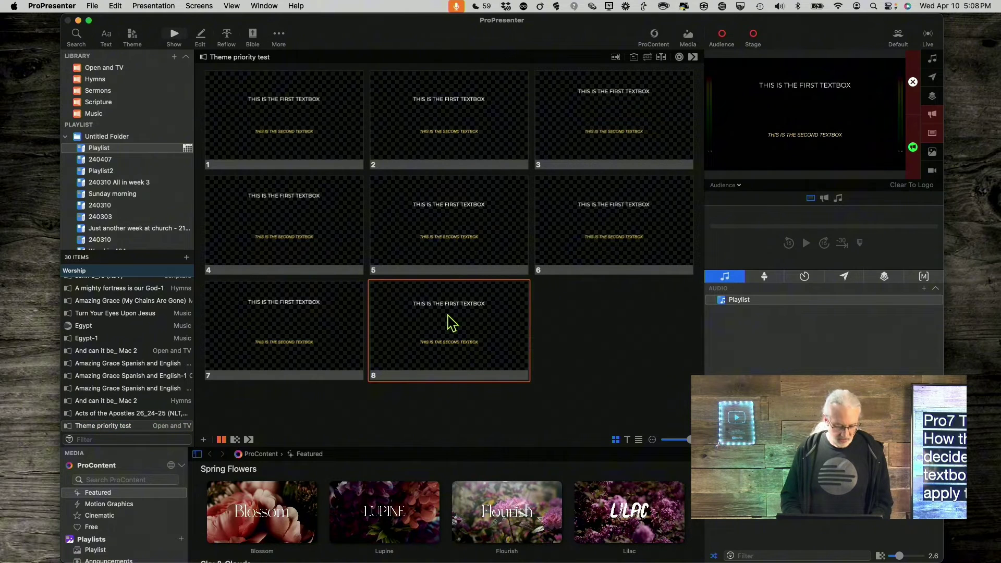
key("super+a")
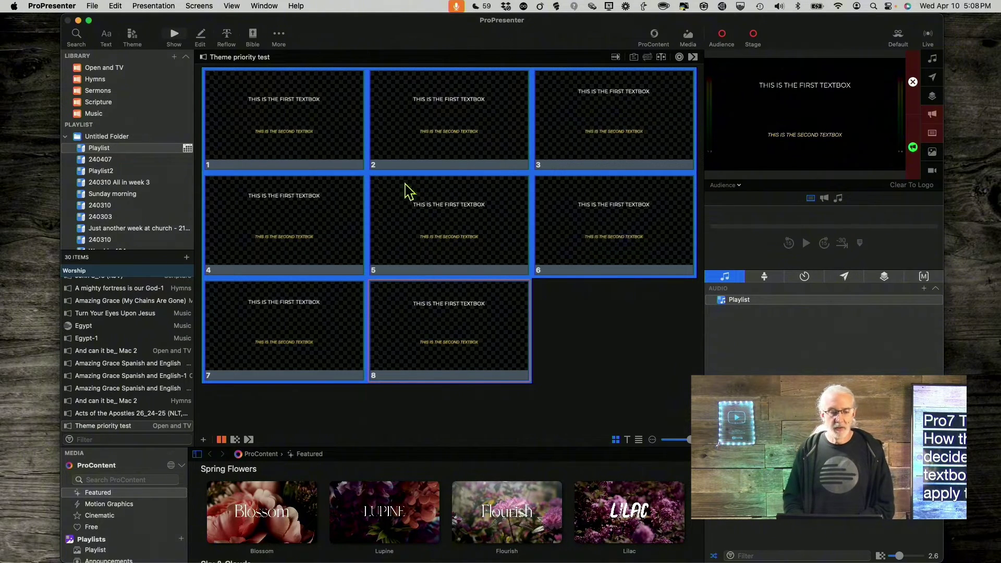
right_click(399, 133)
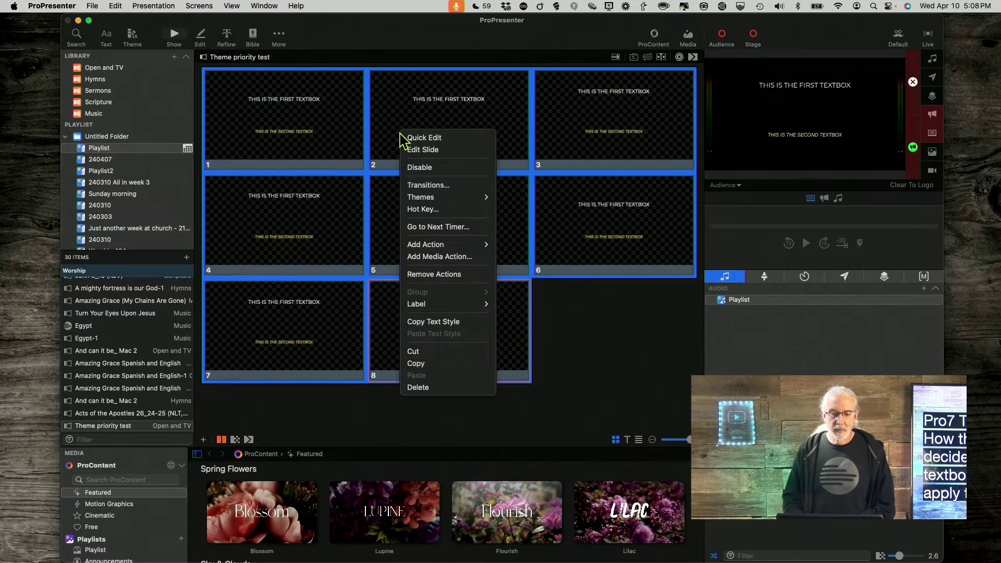
mouse_move(425, 199)
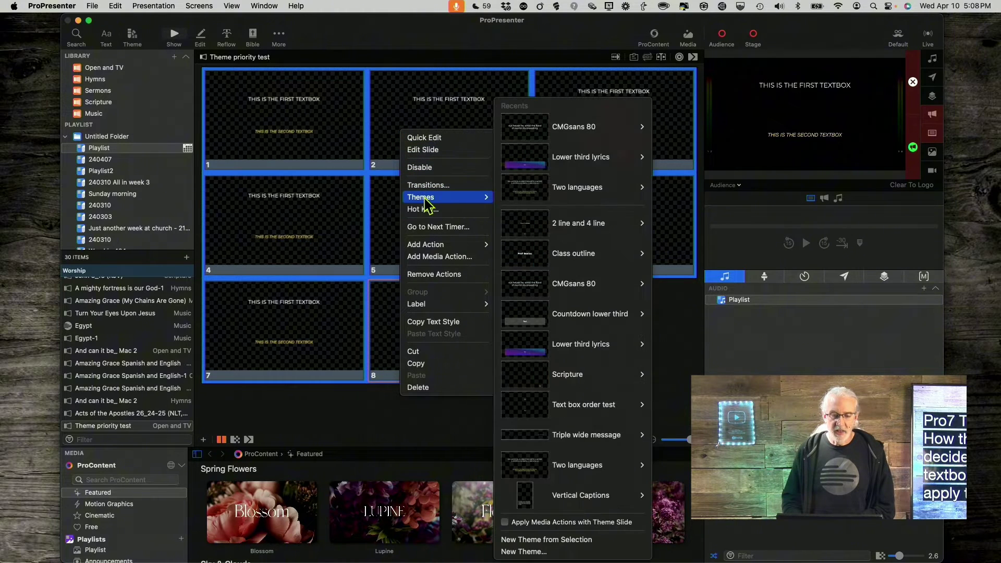
mouse_move(564, 199)
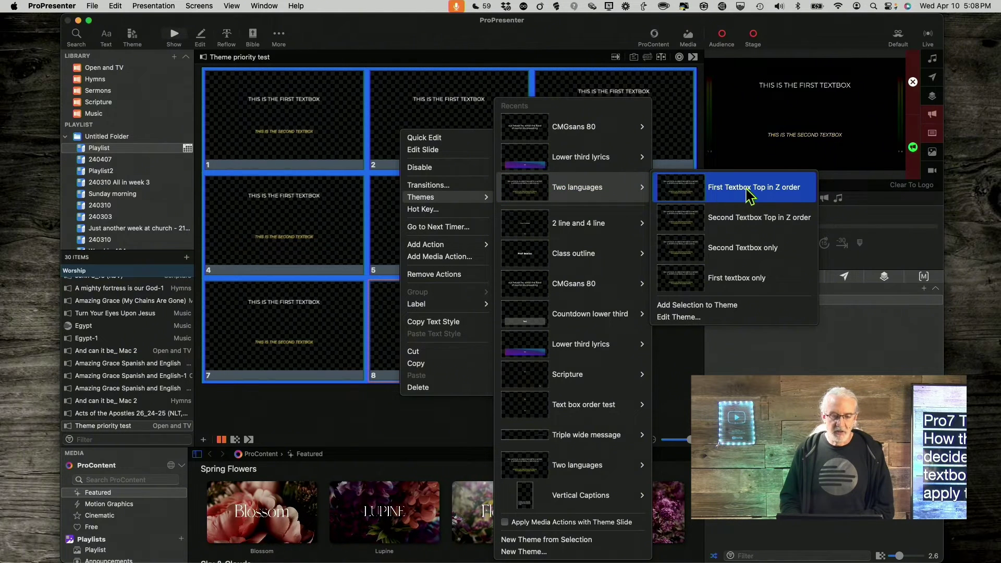
left_click(749, 196)
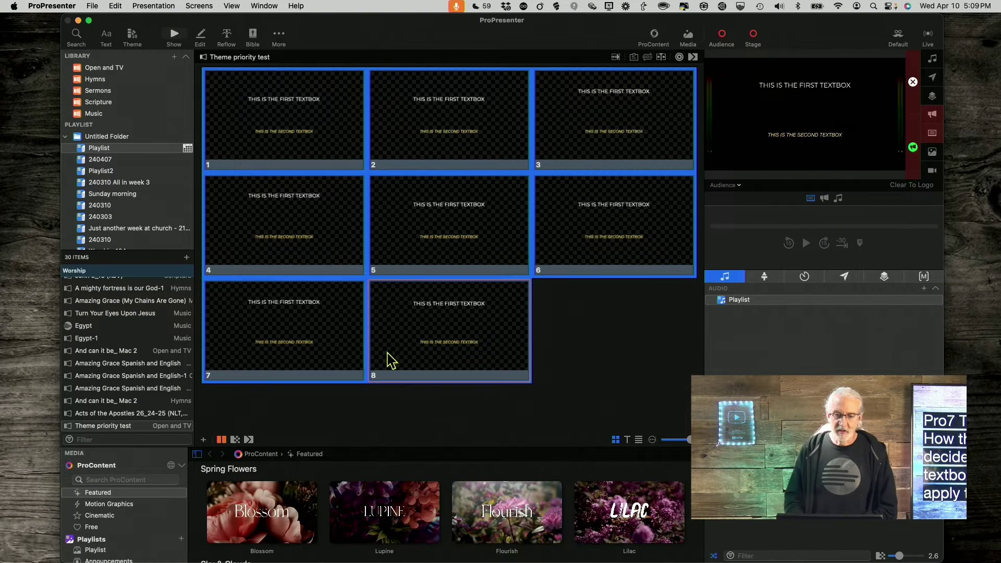
- In the slide editor, compare the positions of slide 1's first and second textboxes
left_click(202, 38)
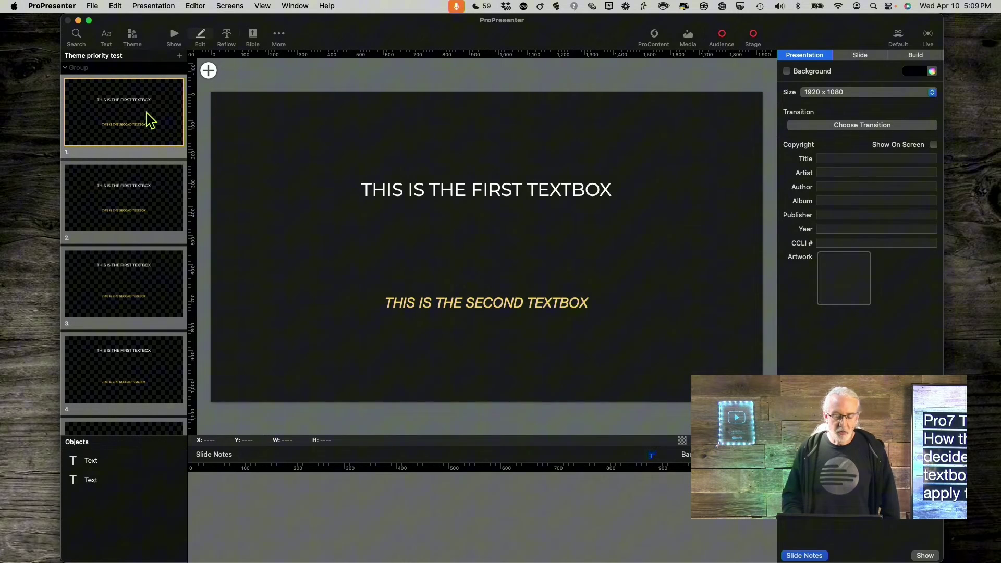
left_click(466, 190)
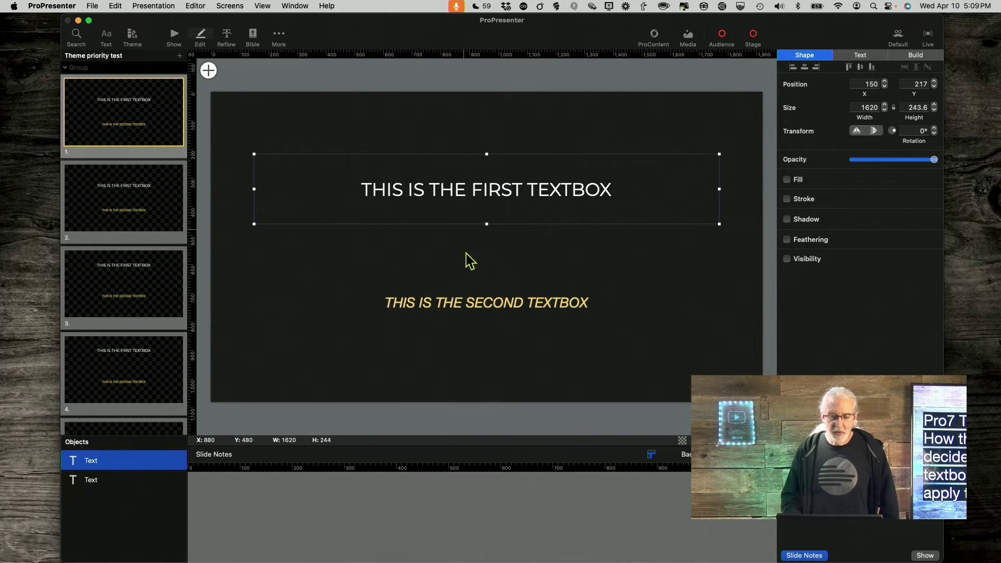
left_click(480, 308)
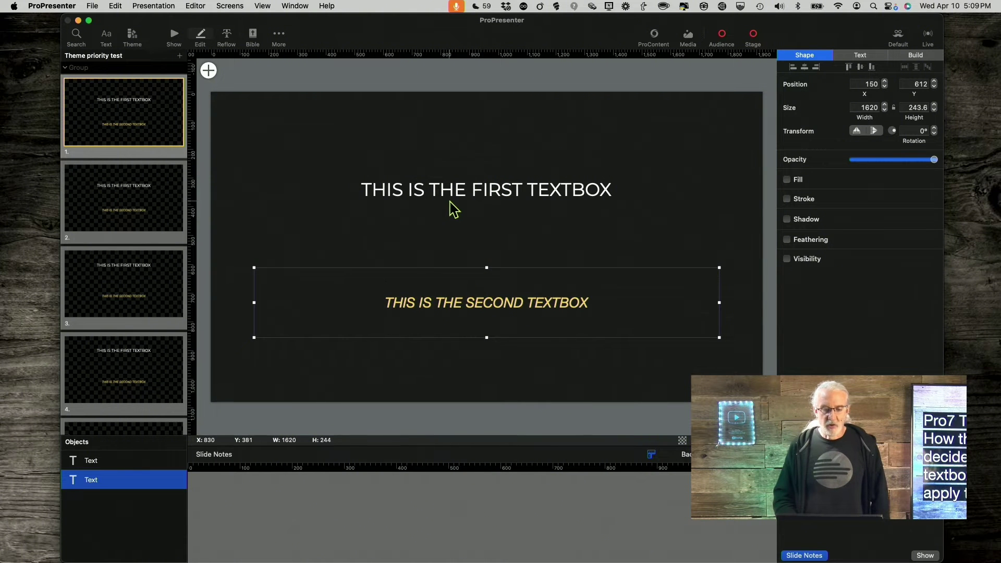
left_click(441, 186)
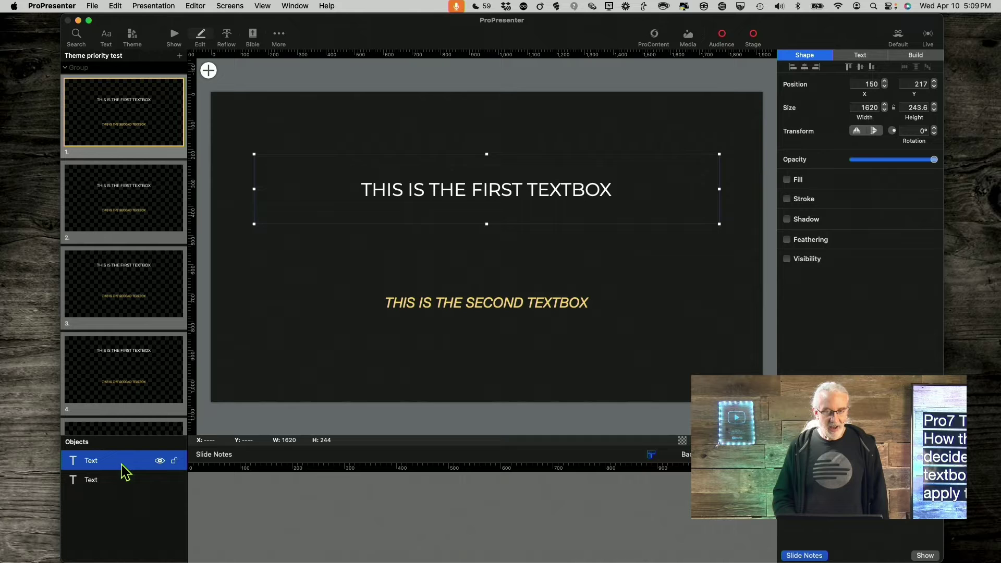
left_click(562, 313)
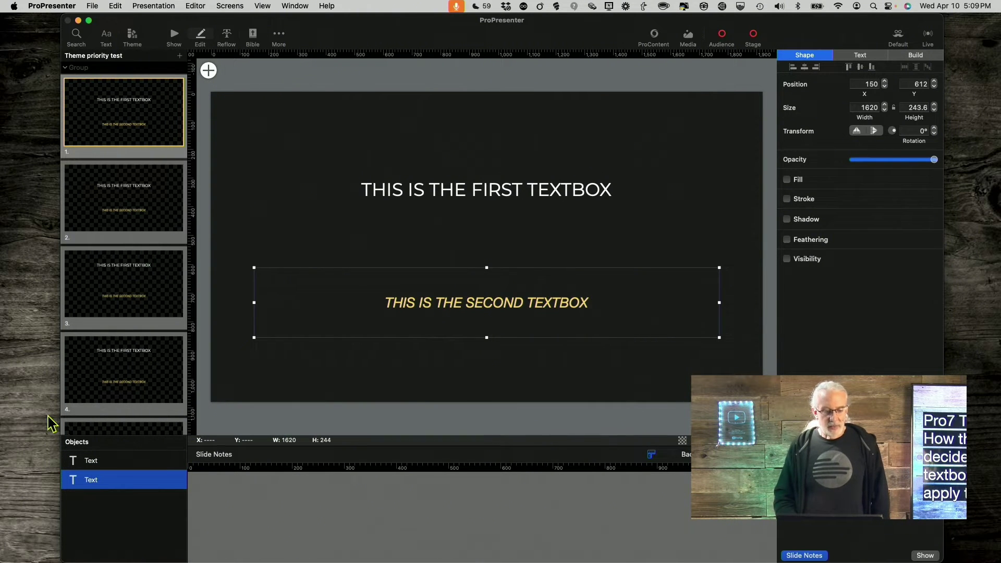
- Step through slides 2 to 4, checking the first textbox's size on slides 3 and 4
left_click(108, 193)
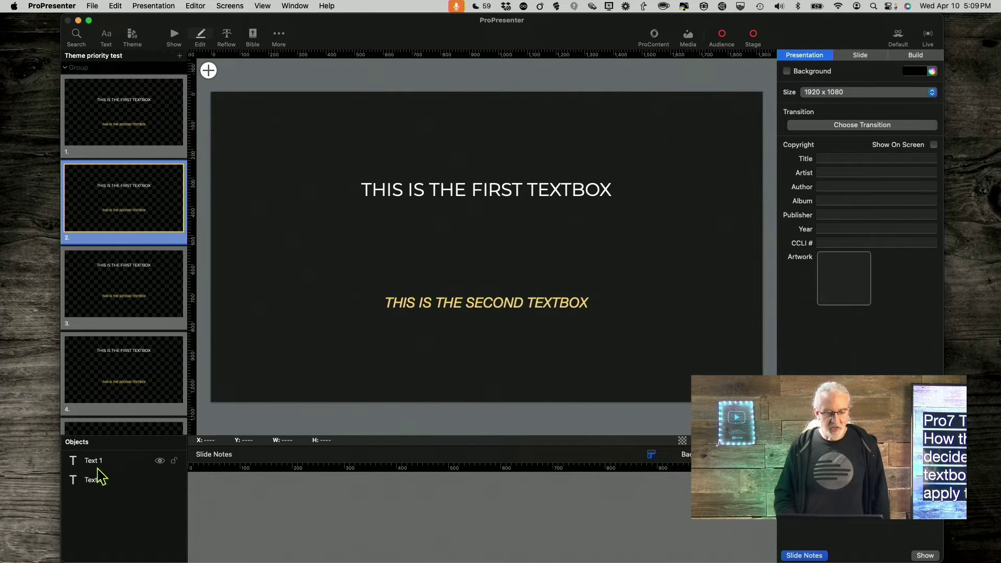
left_click(107, 280)
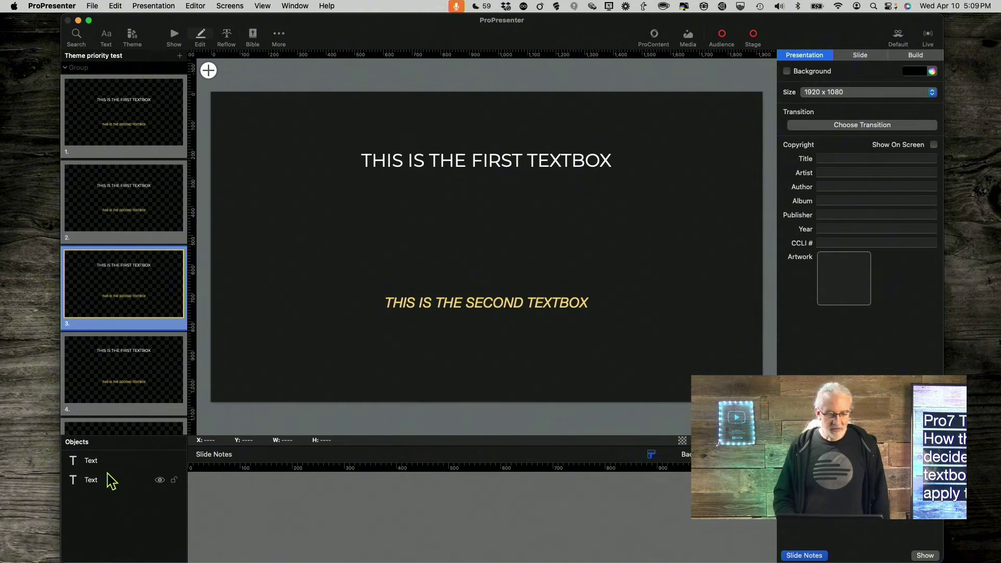
left_click(483, 164)
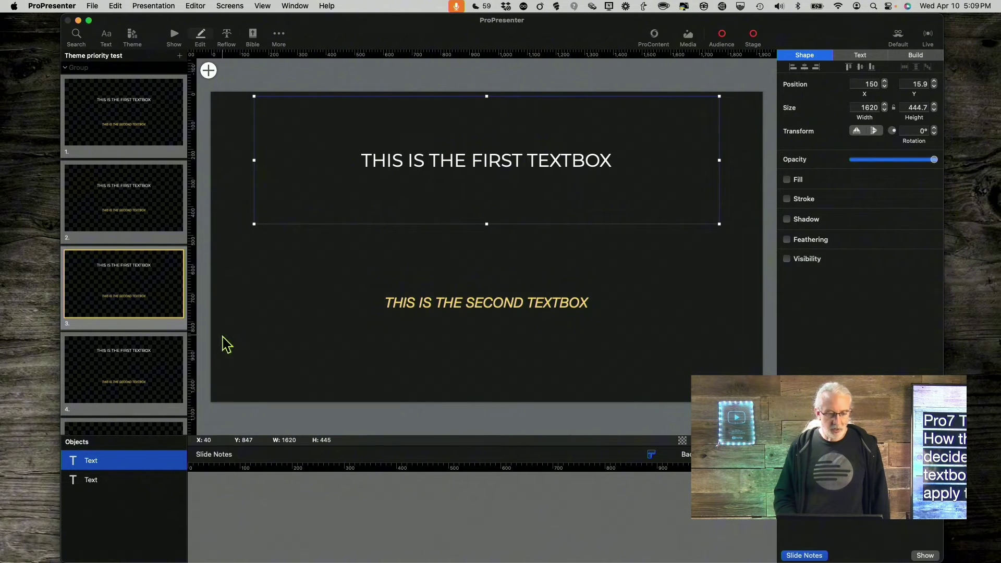
left_click(125, 382)
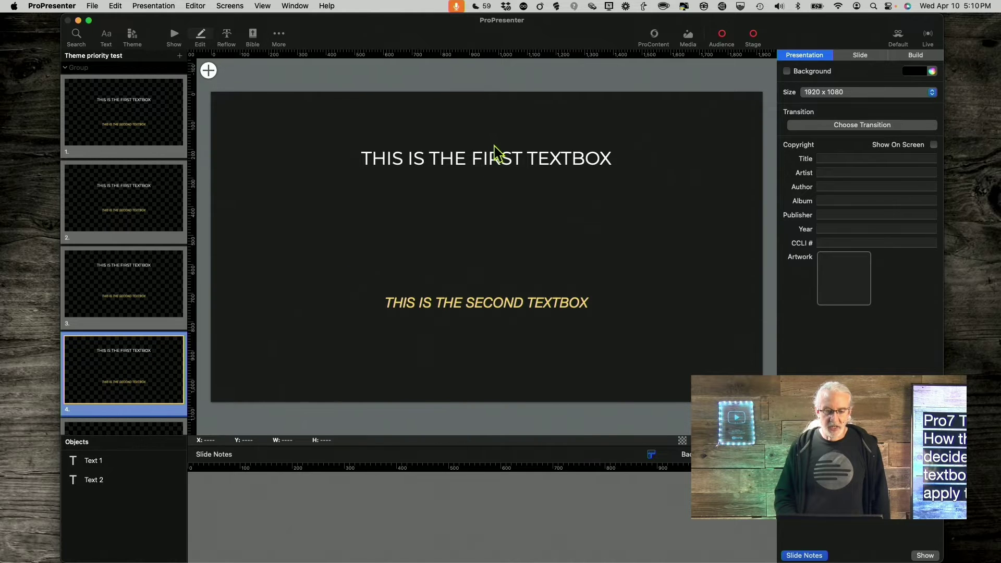
left_click(494, 151)
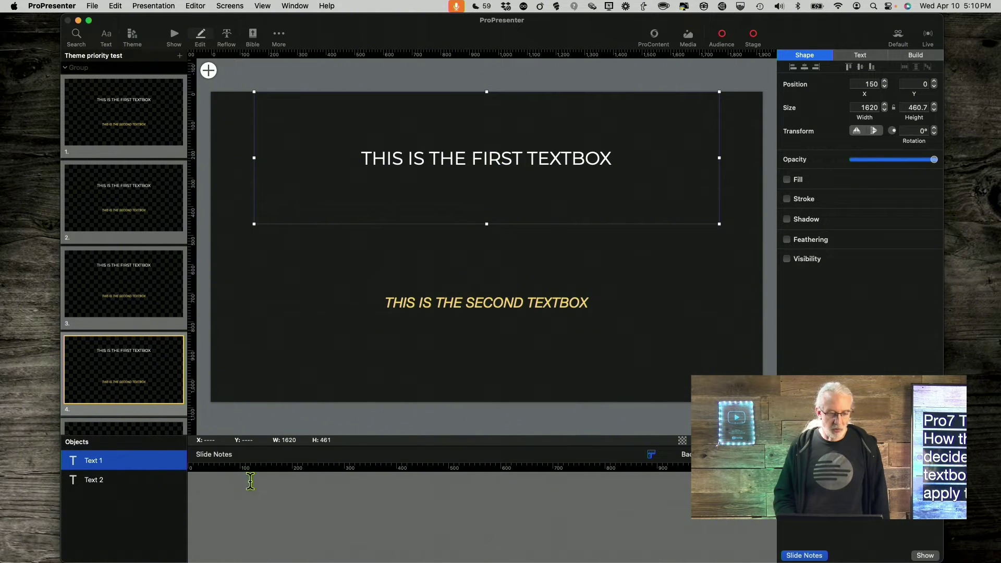
scroll(159, 365, "down", 3)
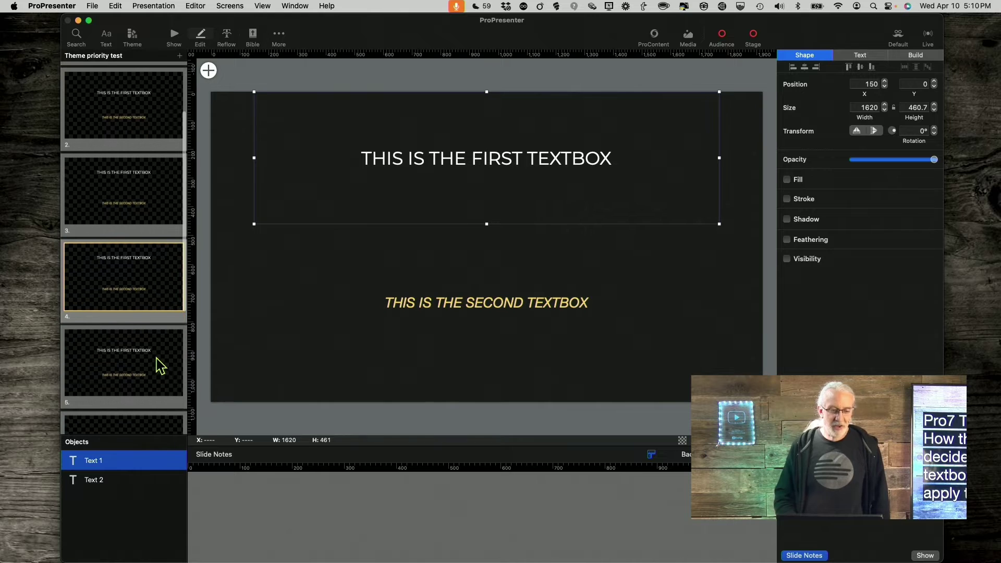
scroll(160, 365, "down", 1)
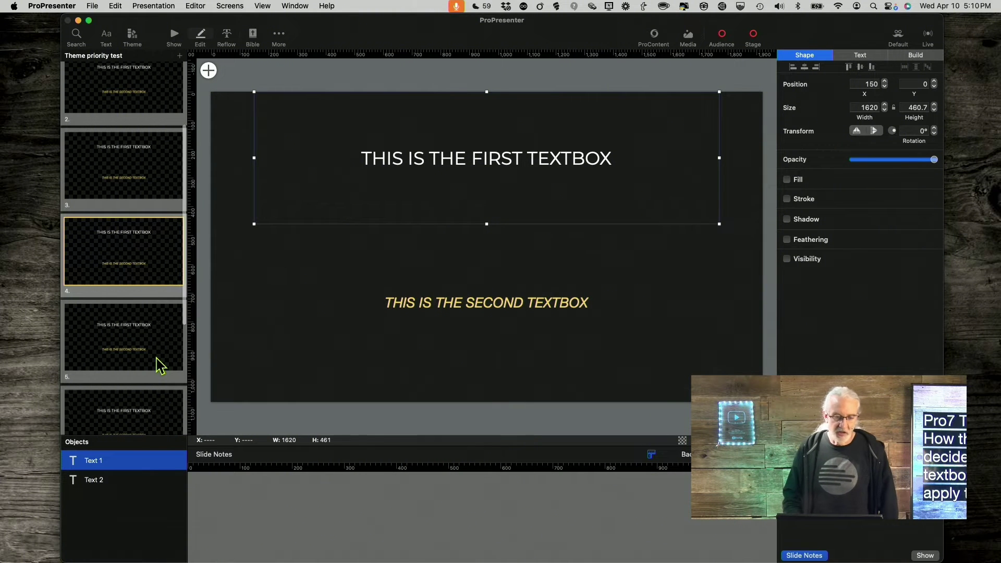
scroll(159, 365, "down", 2)
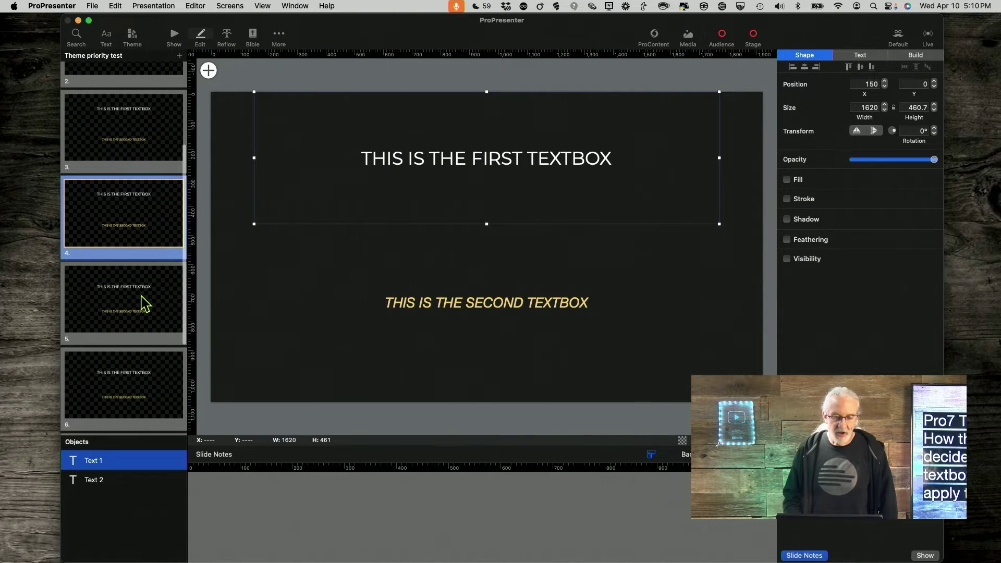
left_click(141, 297)
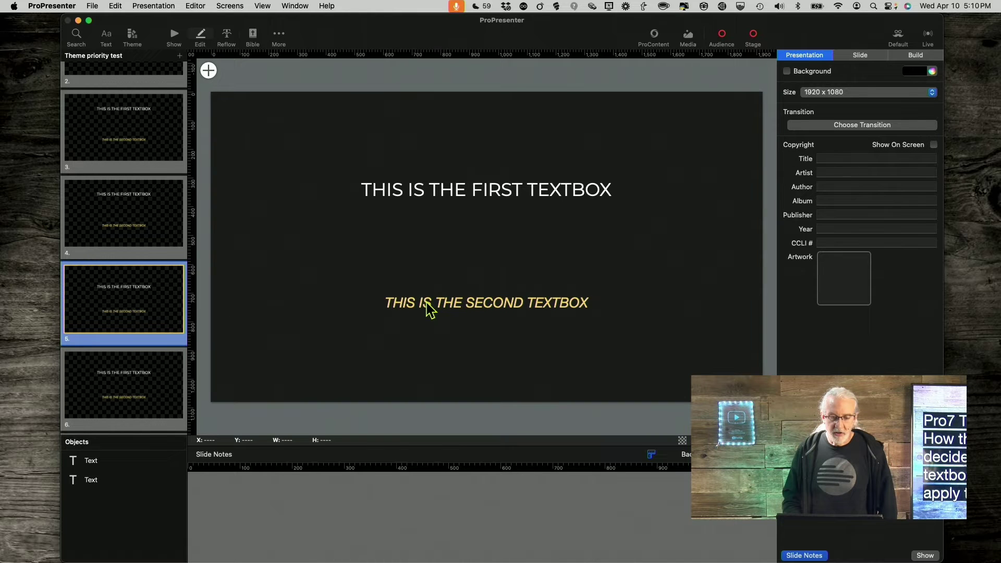
left_click(457, 198)
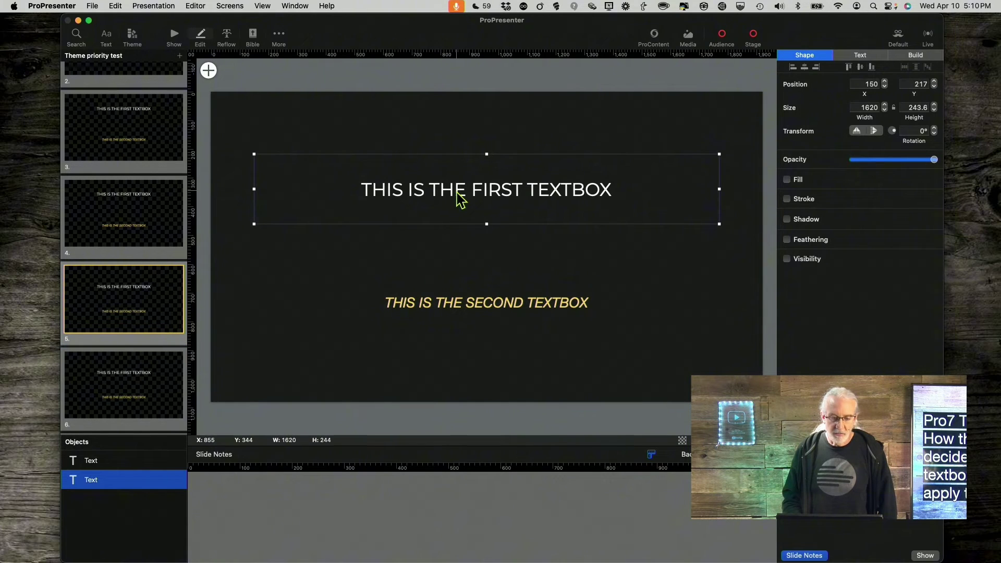
mouse_move(114, 475)
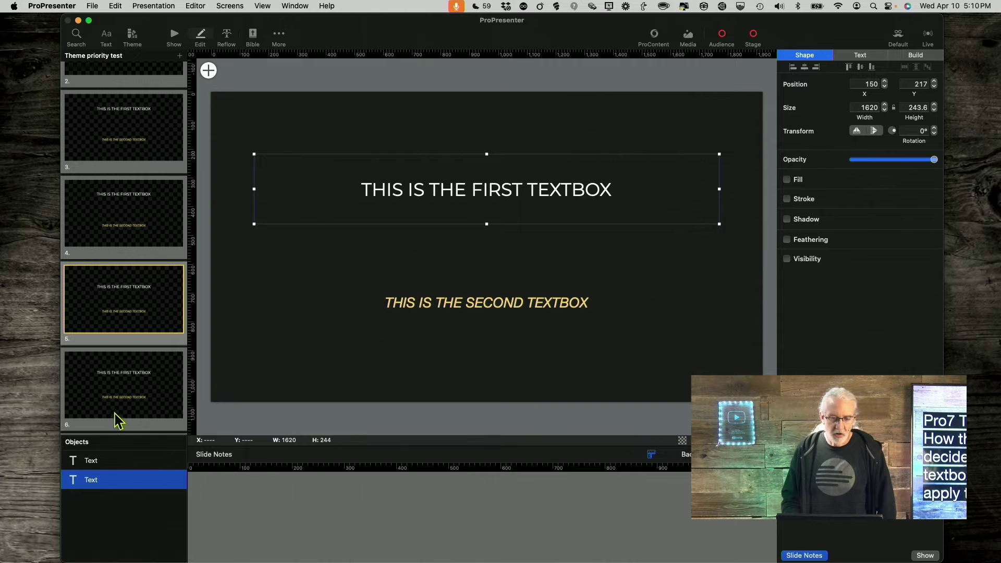
scroll(127, 388, "down", 1)
scroll(126, 387, "down", 4)
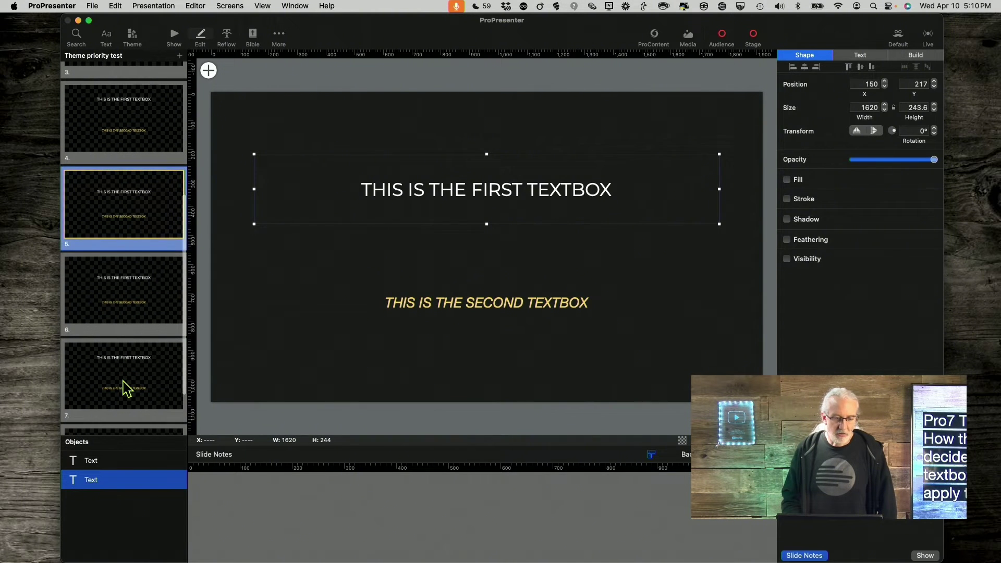
left_click(124, 386)
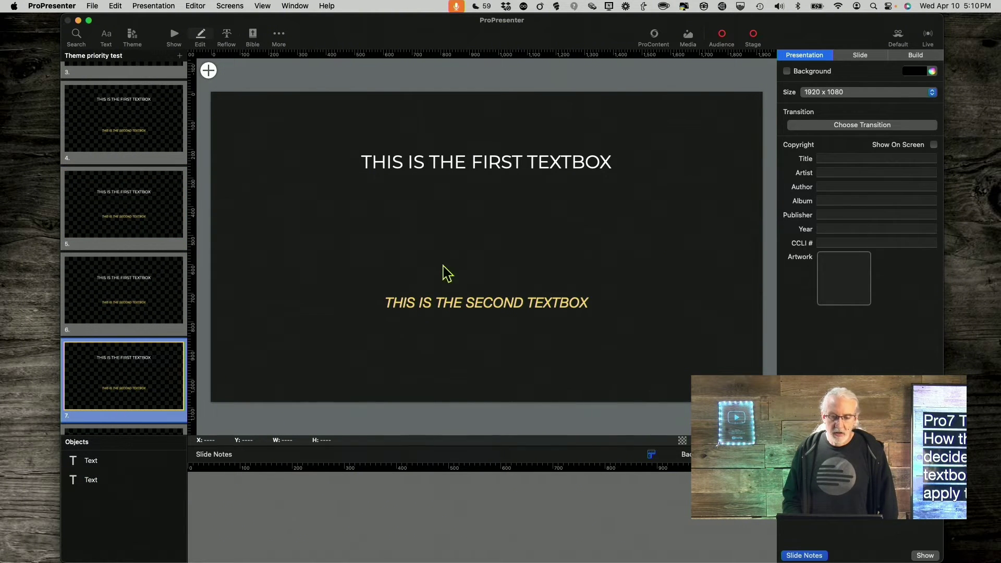
left_click(494, 166)
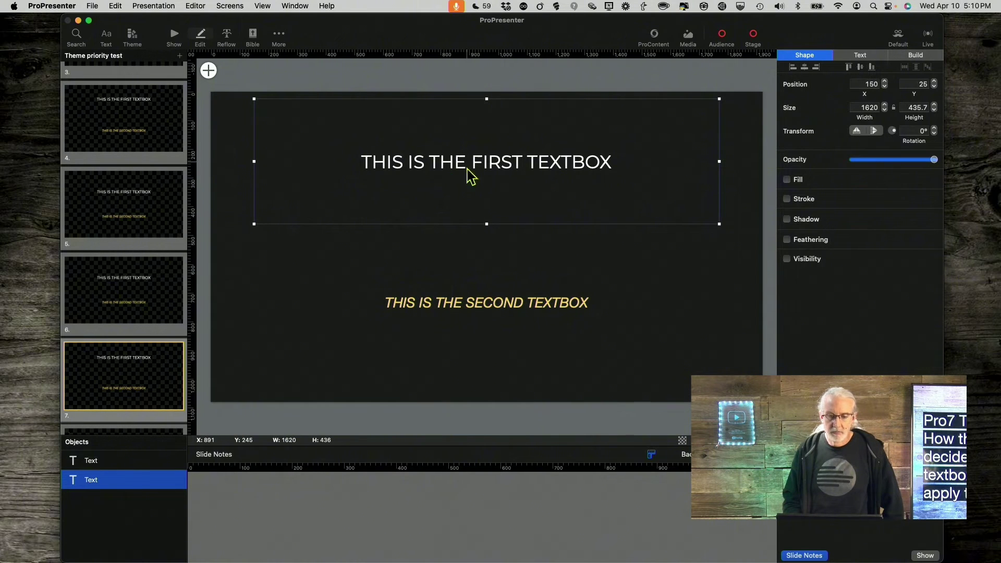
left_click(110, 202)
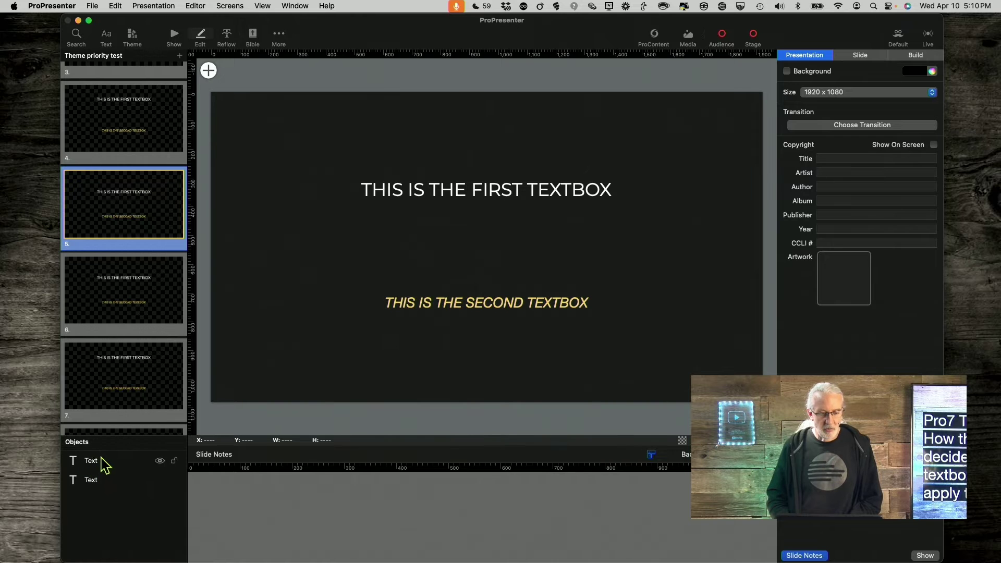
left_click(92, 461)
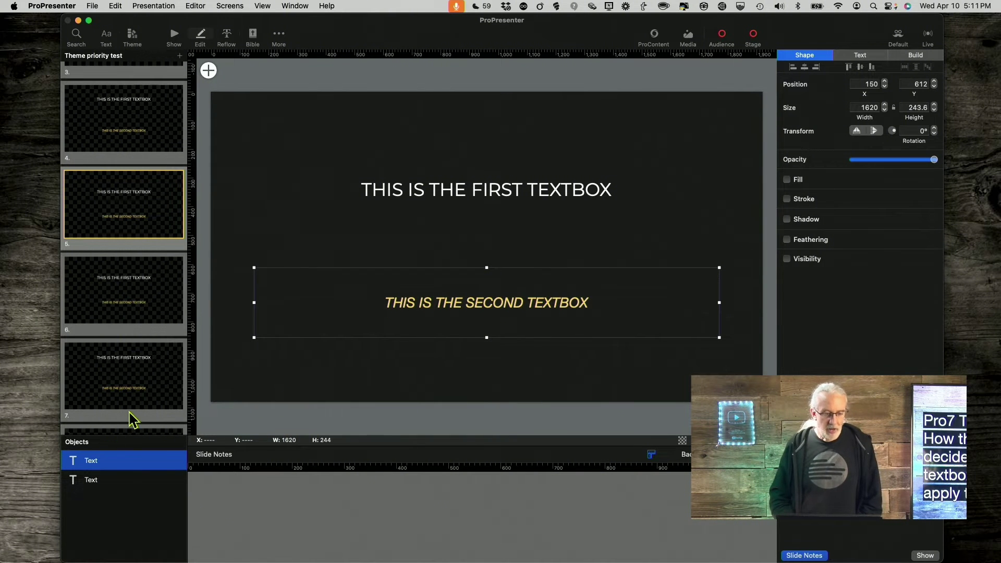
scroll(136, 388, "down", 3)
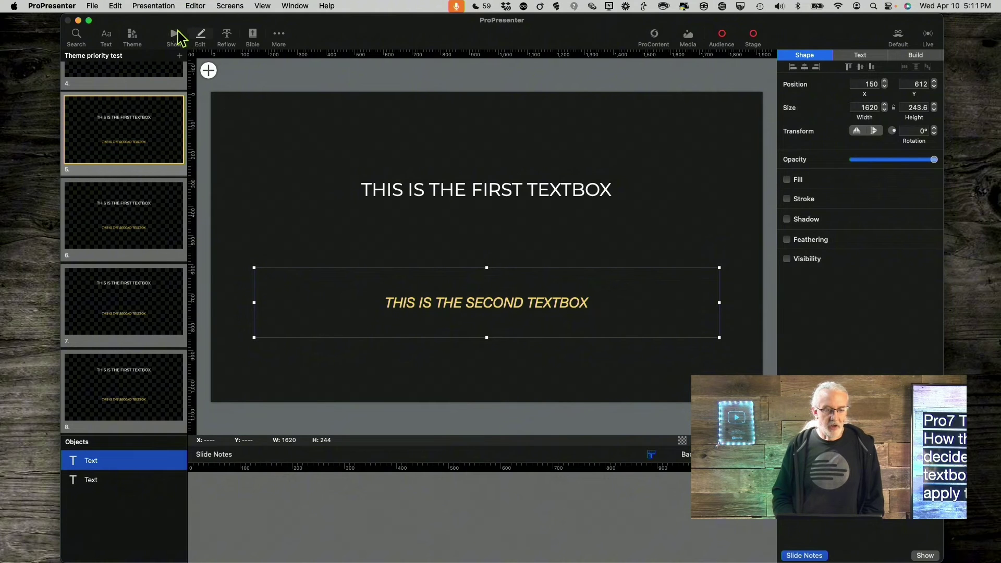
- From Show view, apply Two languages > First Textbox Top in Z order to the selected slides
left_click(175, 34)
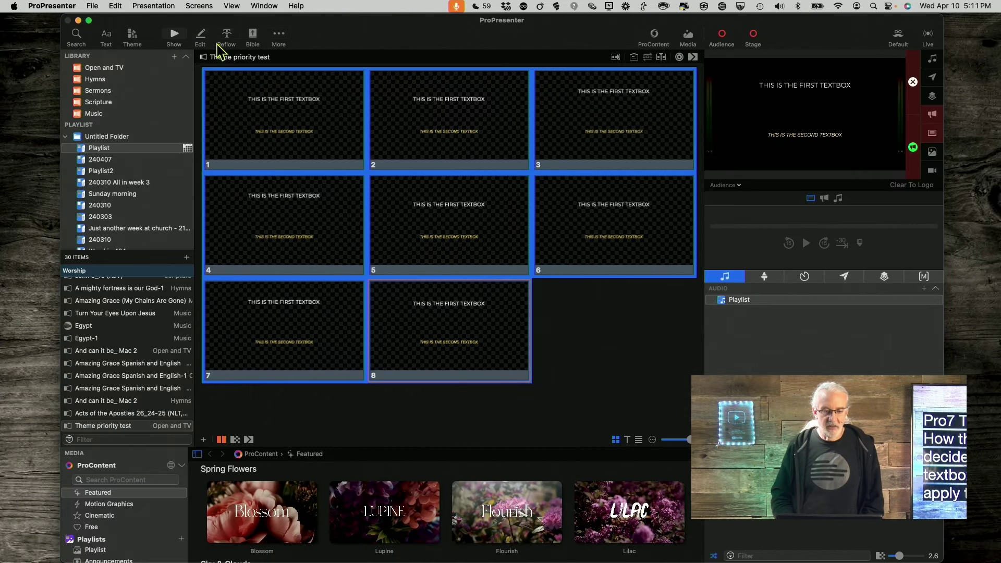
right_click(286, 92)
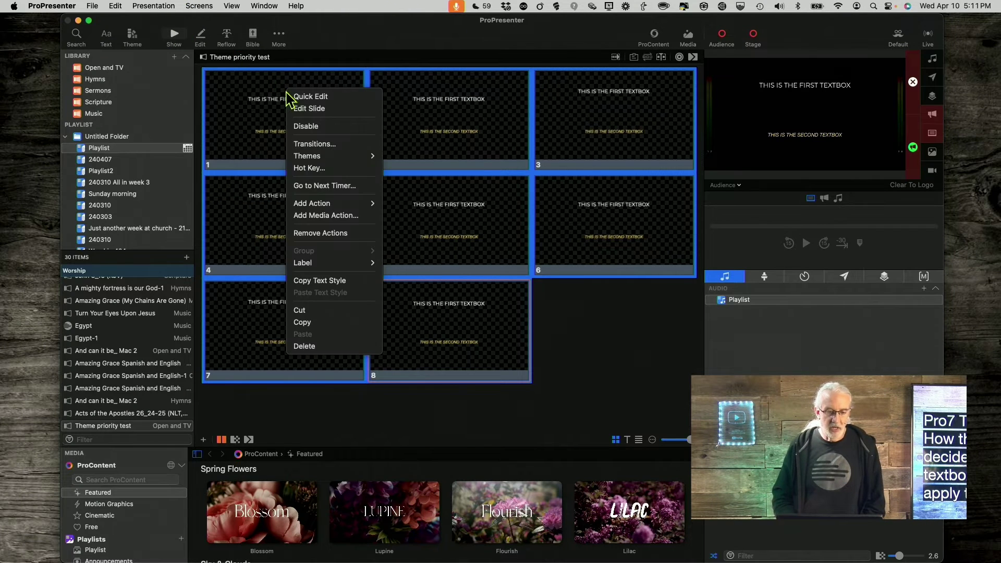
mouse_move(318, 157)
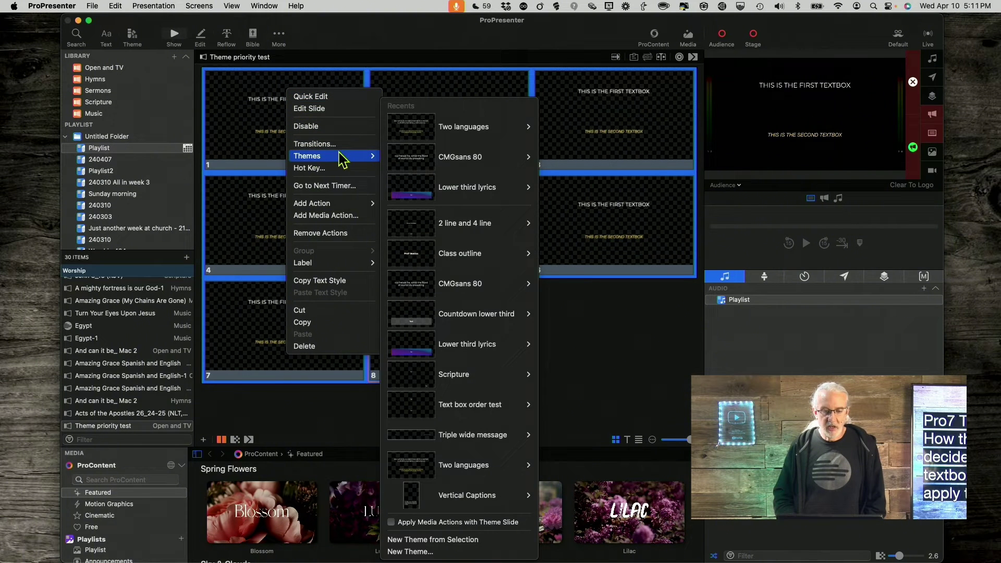
mouse_move(529, 128)
left_click(585, 131)
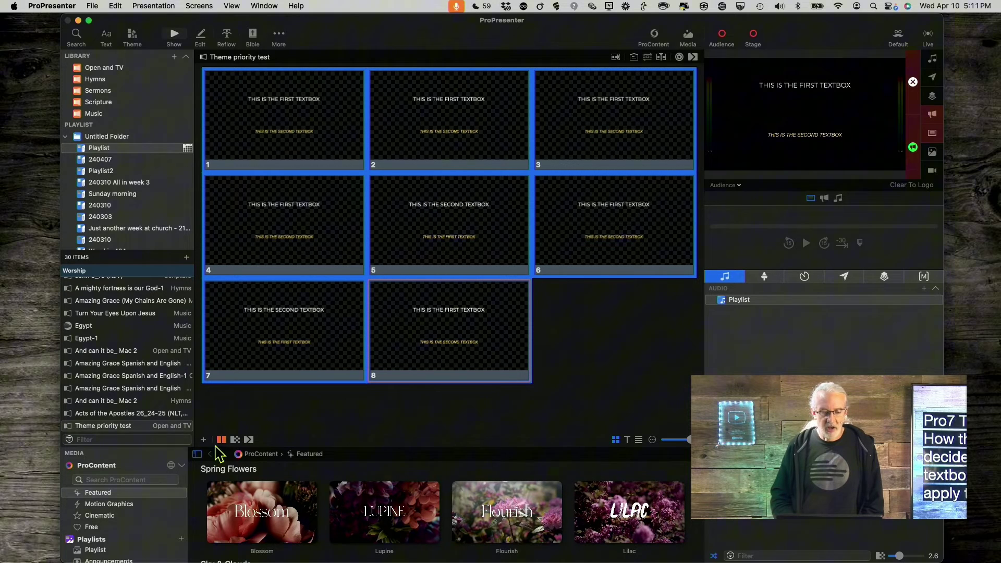
- On slide 5, confirm THIS IS THE SECOND TEXTBOX now sits above THIS IS THE FIRST TEXTBOX
left_click(199, 41)
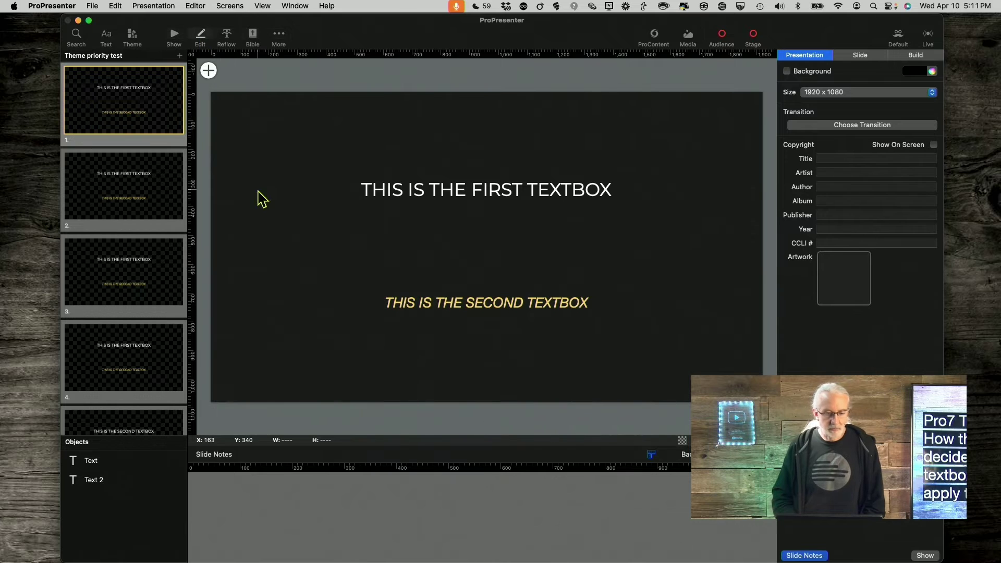
scroll(128, 323, "down", 3)
scroll(129, 323, "down", 3)
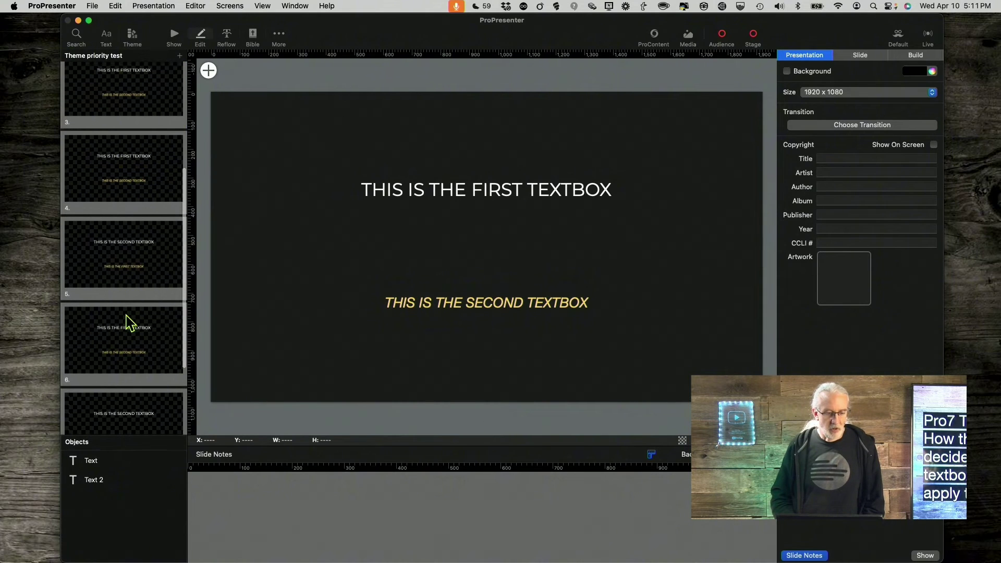
left_click(138, 248)
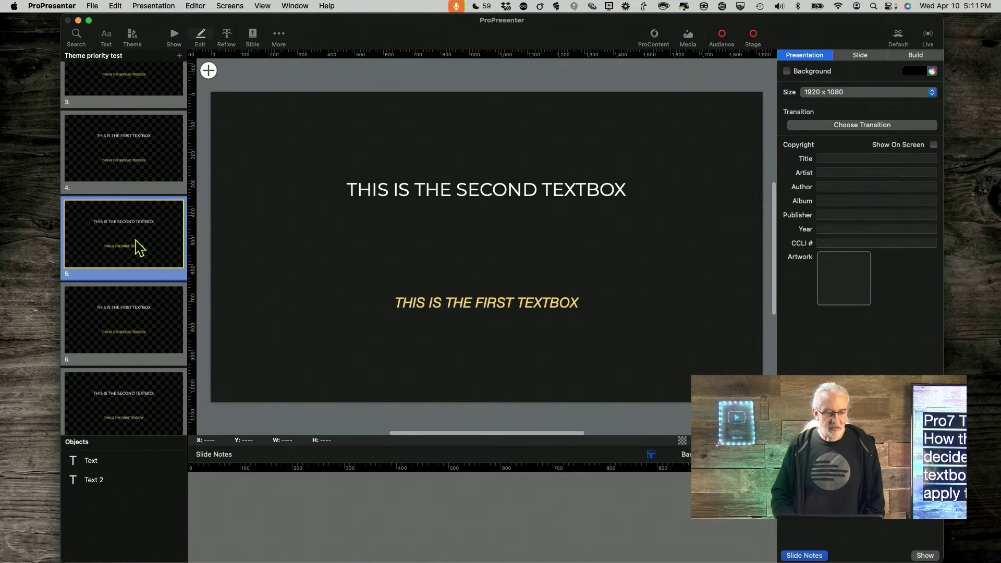
mouse_move(124, 480)
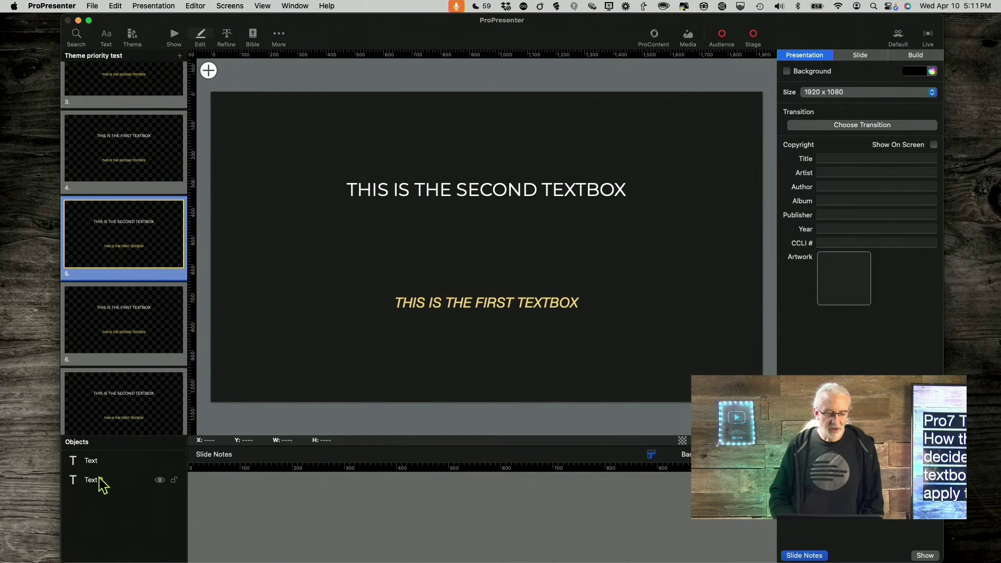
left_click(93, 462)
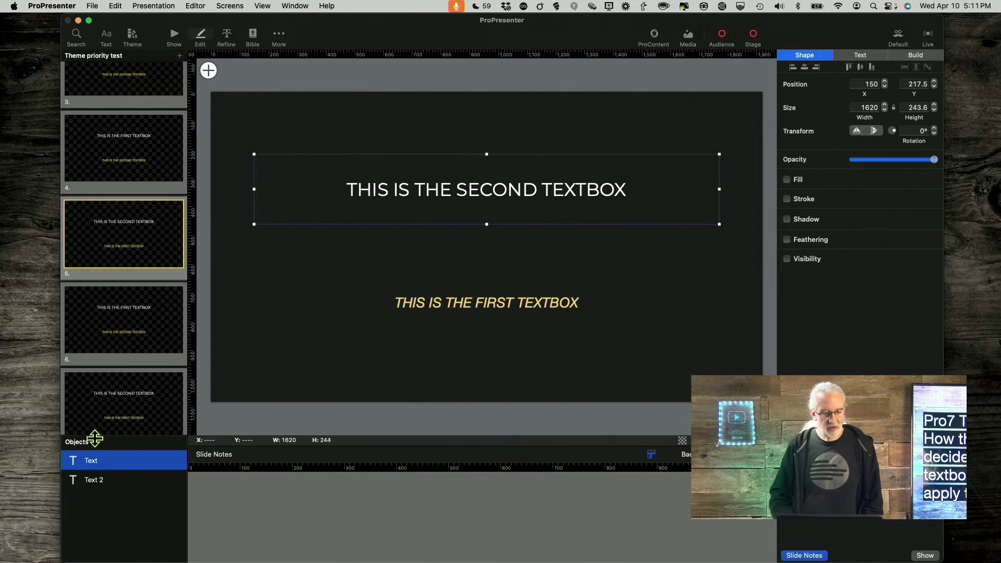
left_click(89, 484)
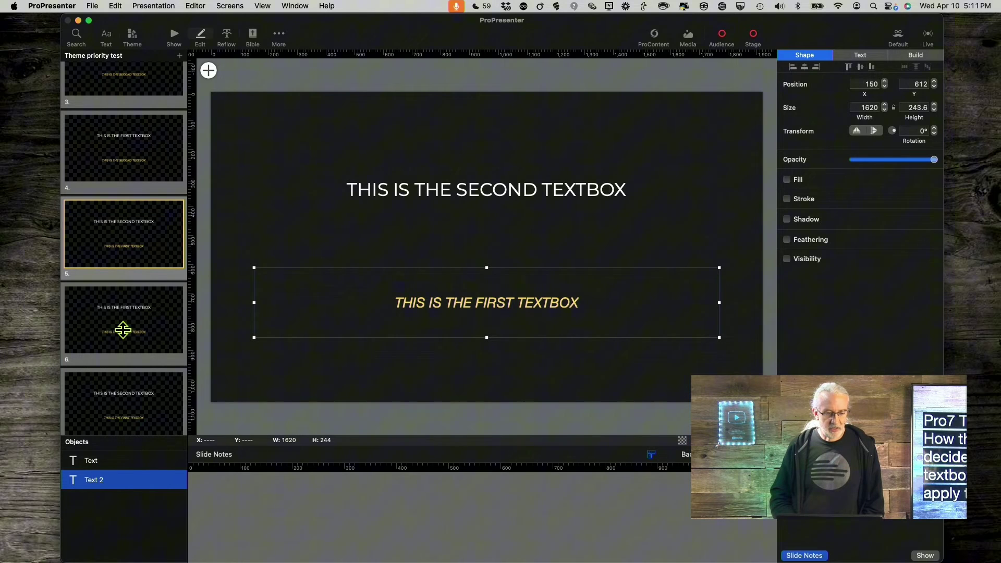
- Open slide 7 in the editor
scroll(125, 336, "down", 2)
scroll(127, 340, "down", 2)
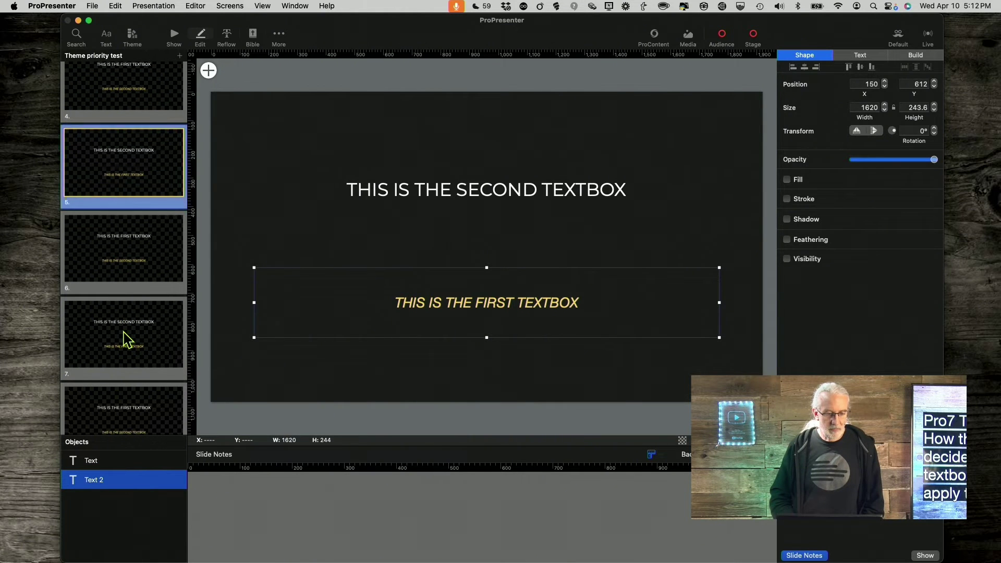
left_click(128, 340)
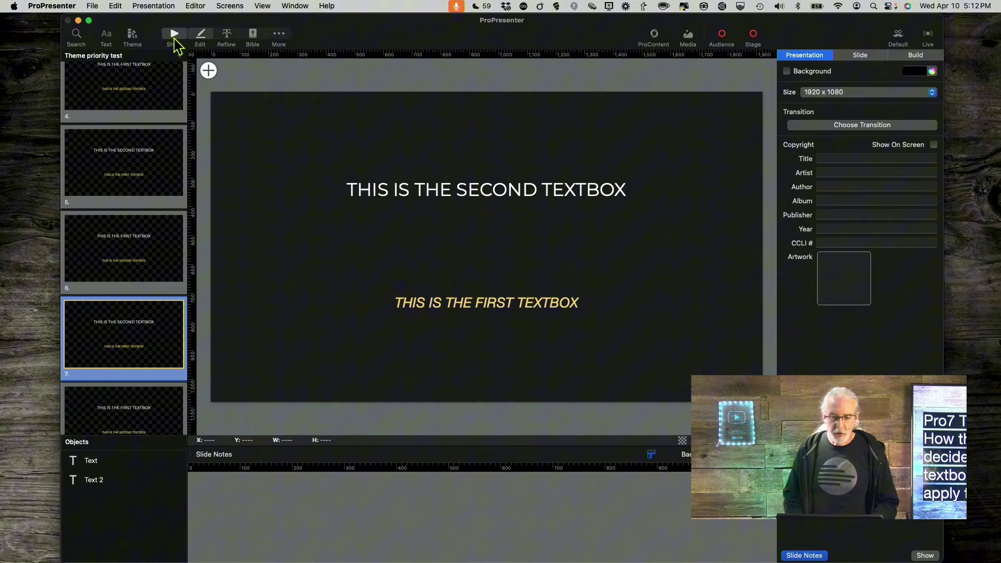
- Reopen the editor and inspect slide 6's second textbox
left_click(175, 40)
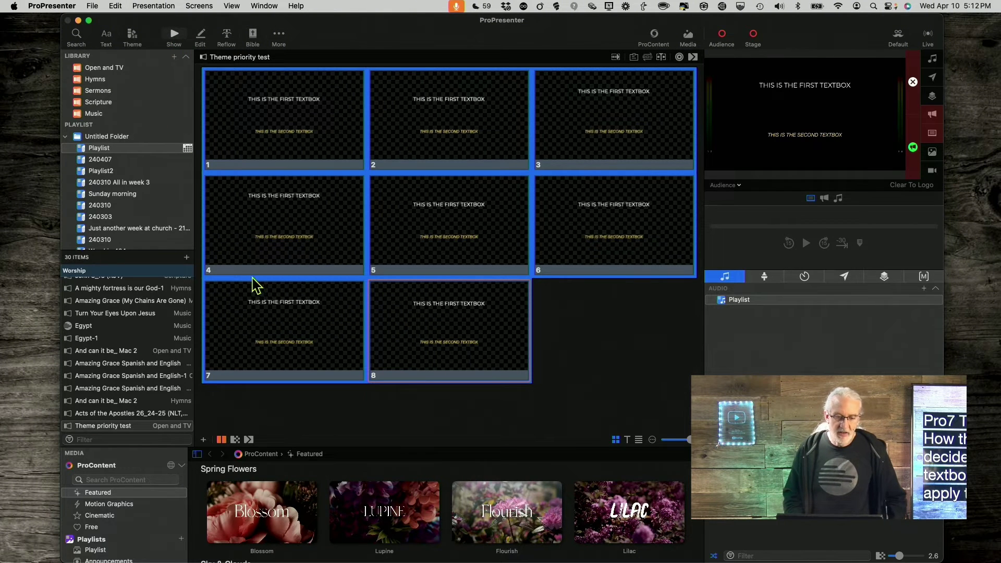
left_click(200, 38)
scroll(117, 324, "down", 5)
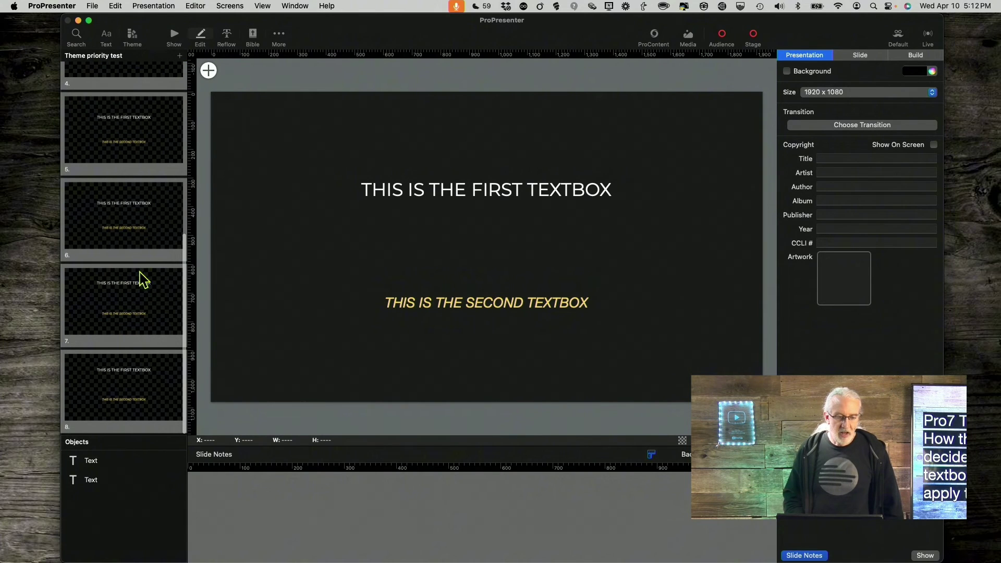
left_click(148, 219)
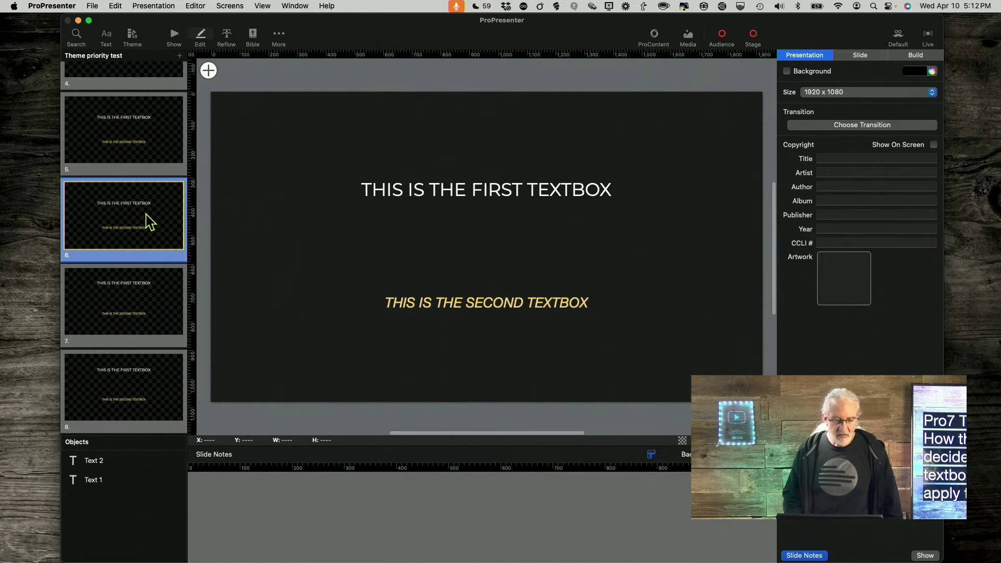
left_click(458, 319)
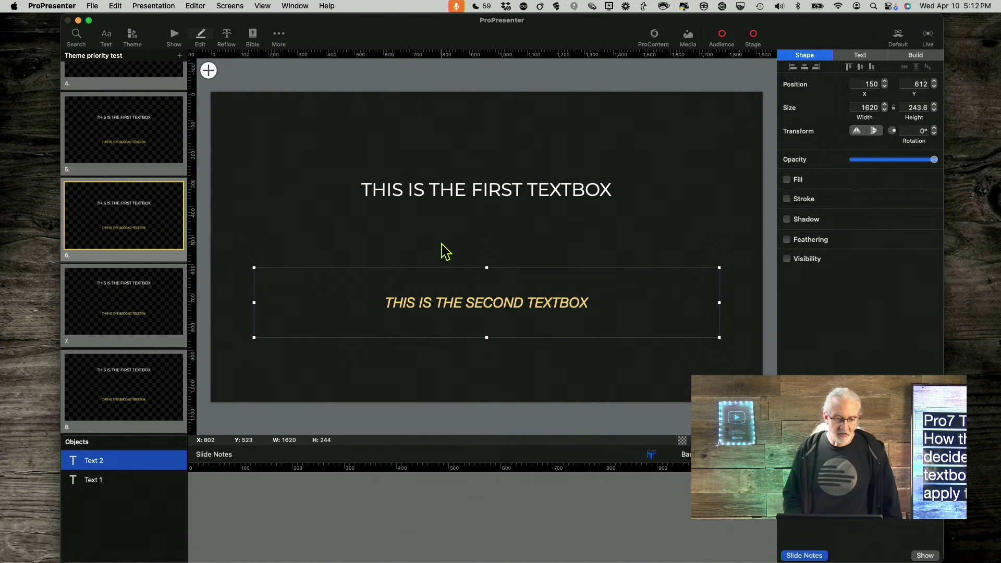
- Check both textboxes' sizes on slide 8, then return to slide 6
left_click(133, 386)
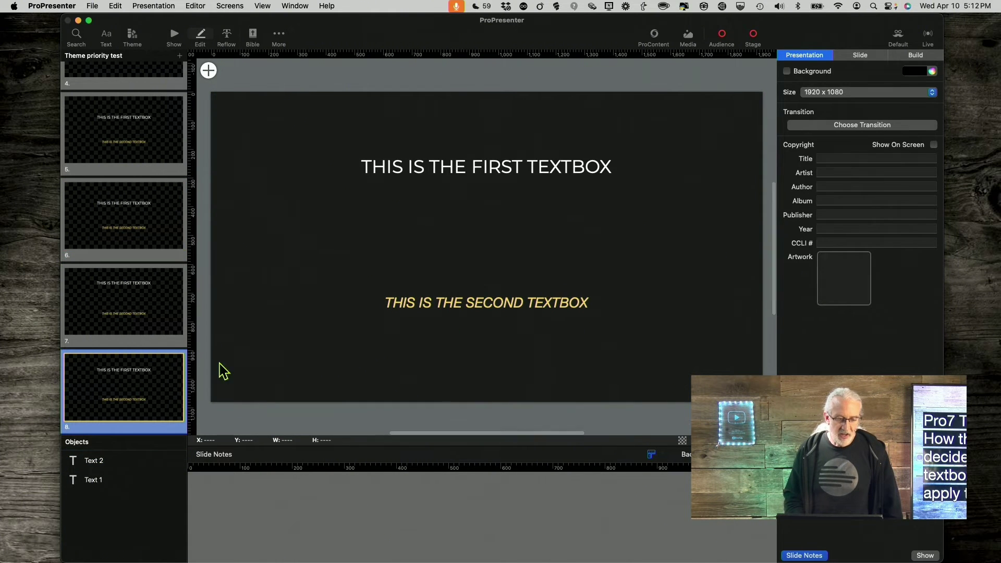
left_click(511, 309)
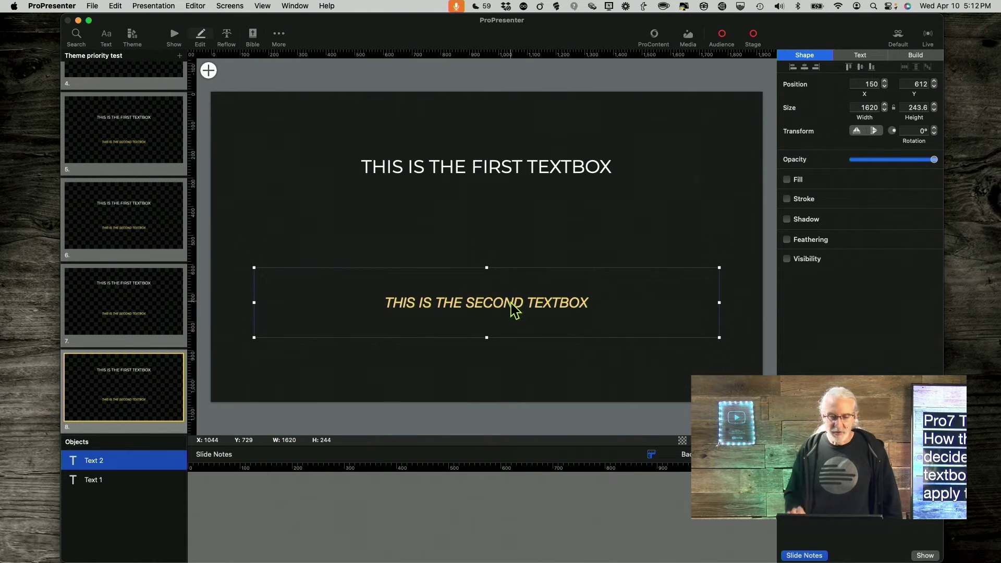
left_click(503, 214)
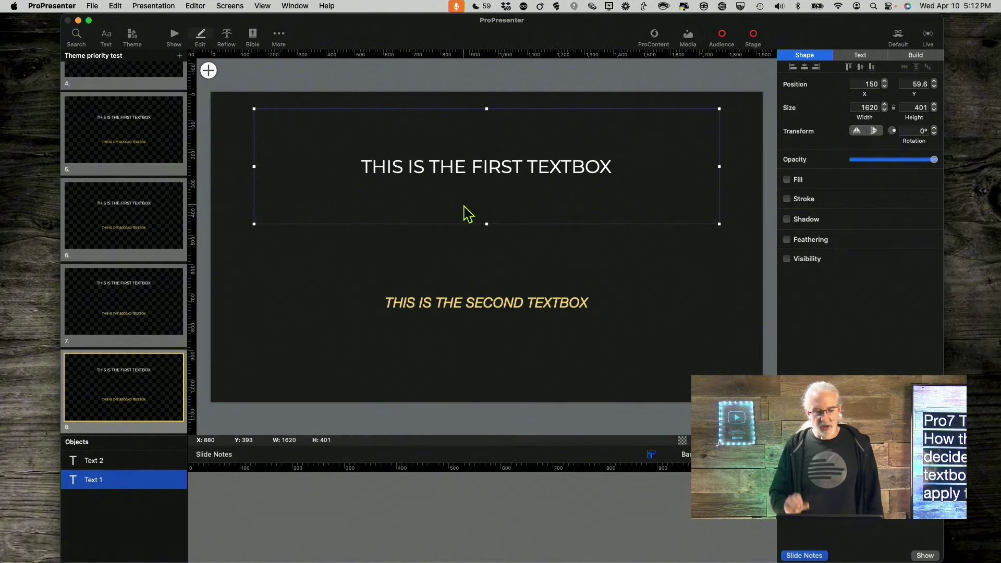
left_click(134, 227)
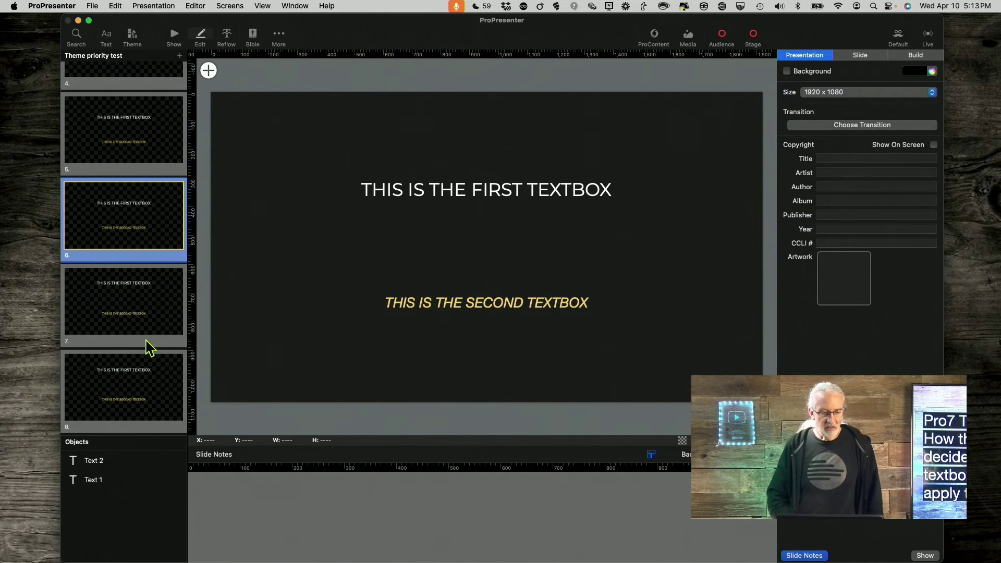
- Alternate between slide 6's first and second textboxes to compare their Y positions
left_click(467, 195)
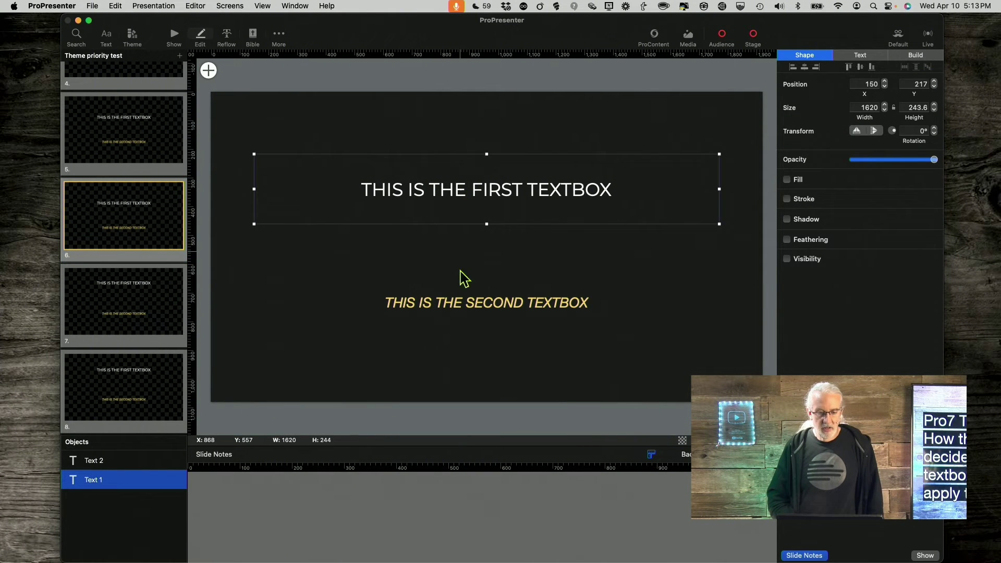
left_click(472, 313)
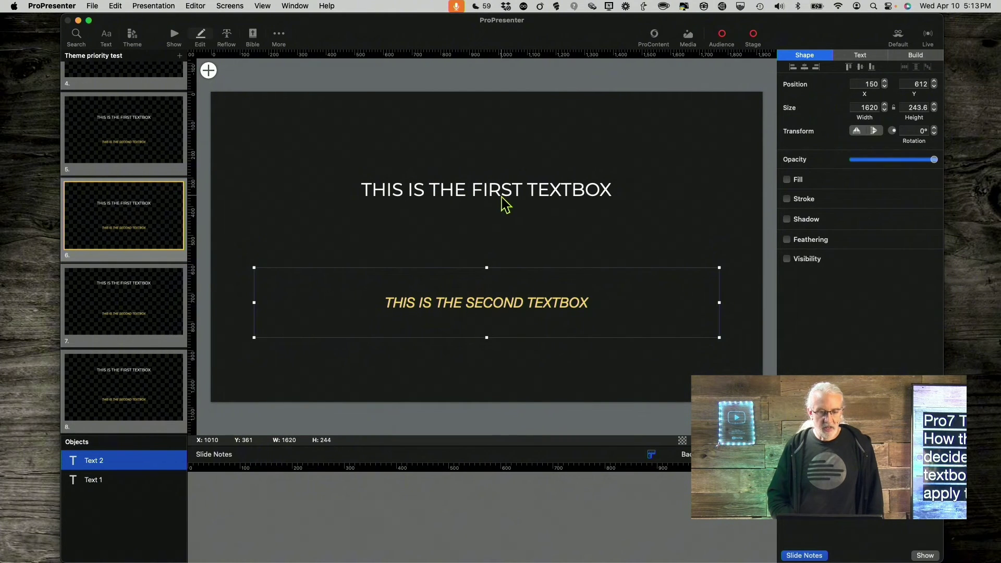
left_click(502, 194)
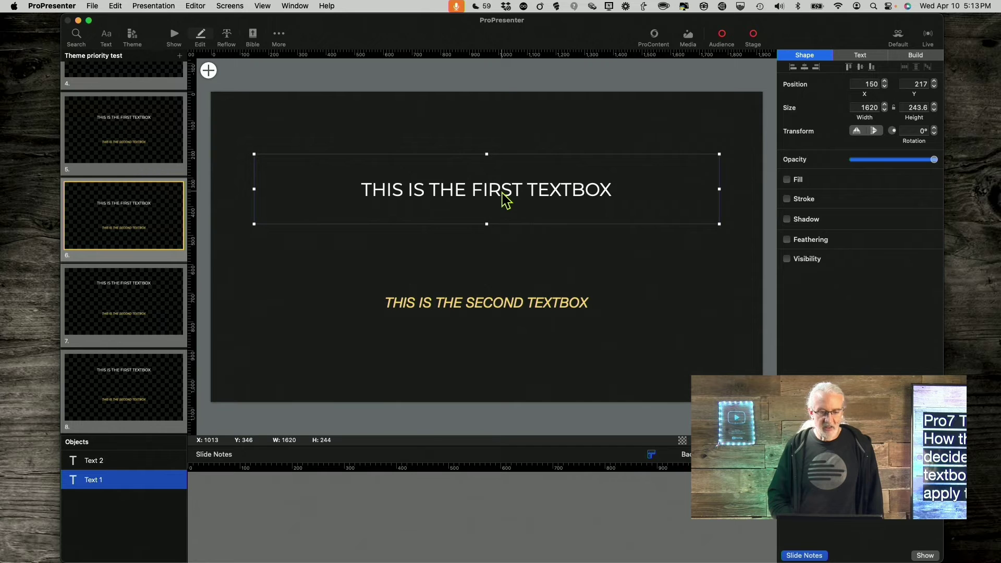
left_click(486, 313)
left_click(511, 203)
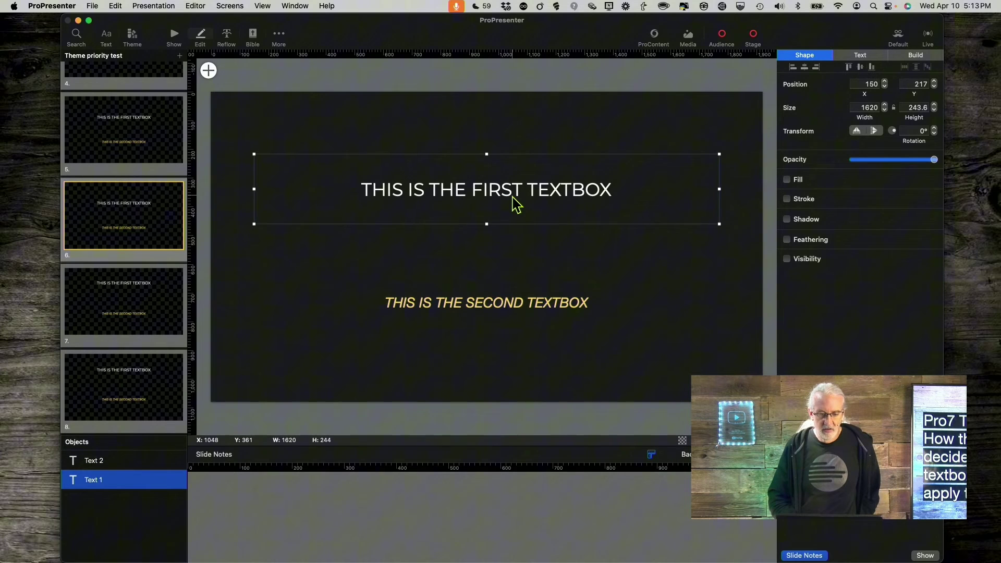
left_click(504, 310)
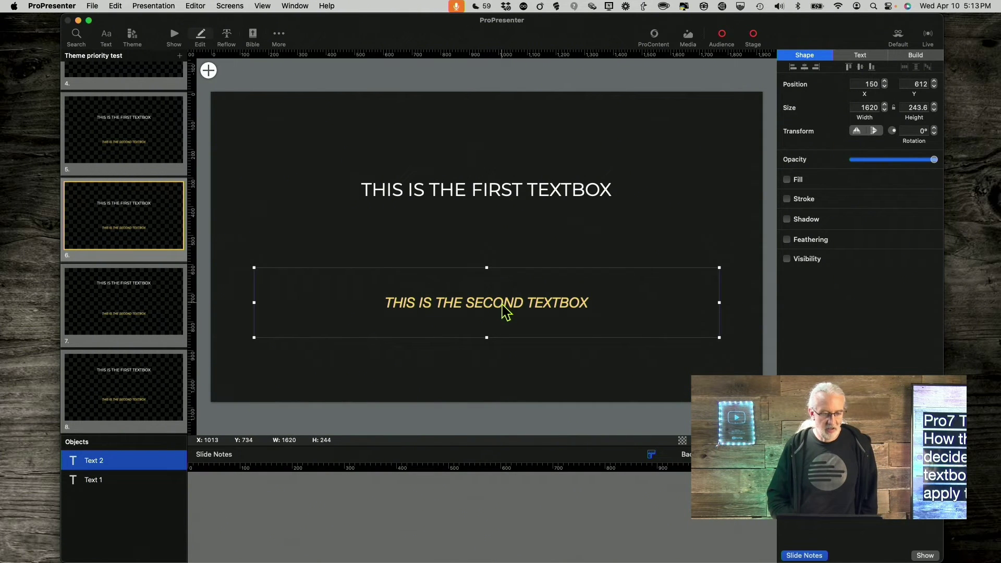
left_click(516, 189)
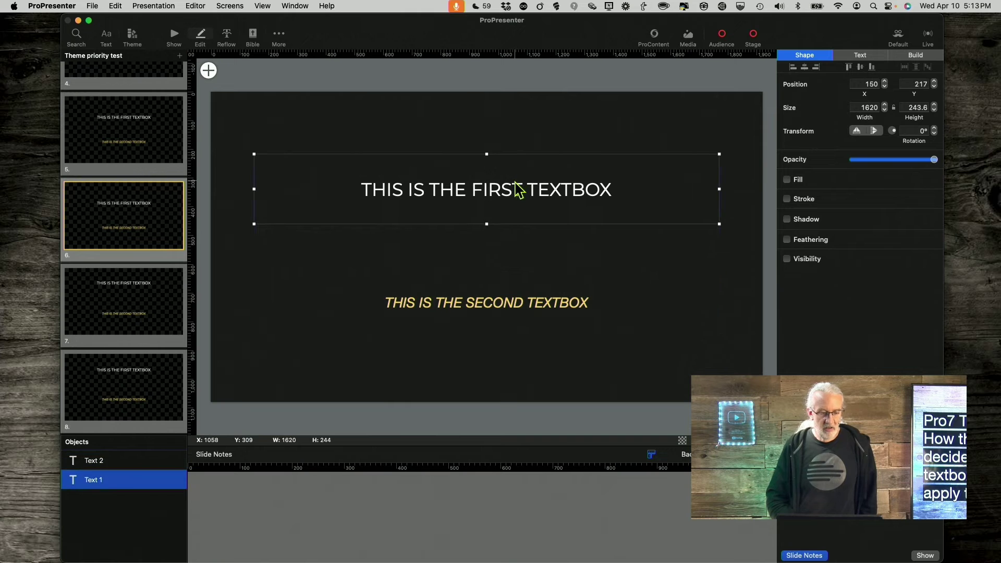
left_click(493, 312)
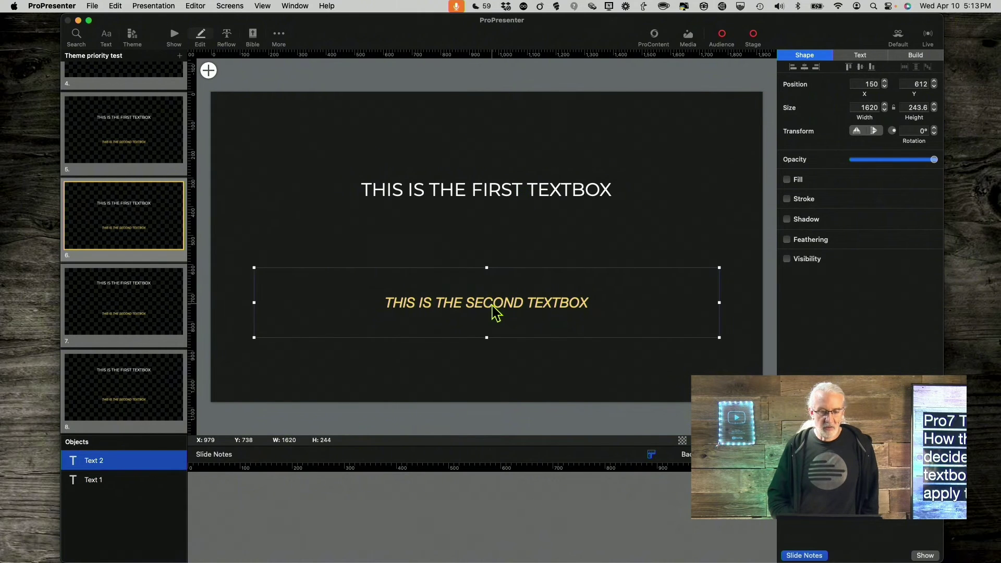
left_click(515, 178)
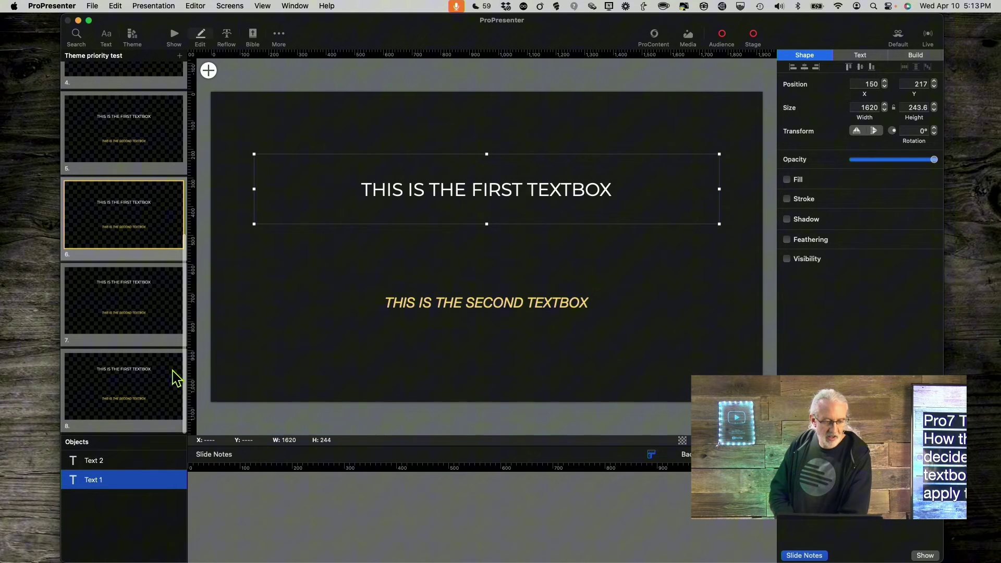
- Compare slide 8's first textbox size with slide 6's second textbox, ending on slide 8
left_click(156, 379)
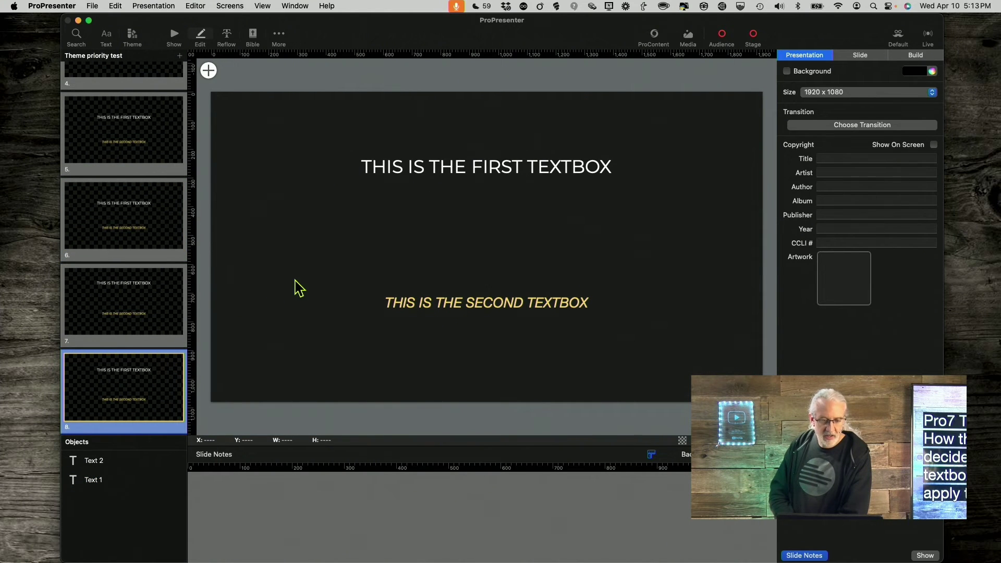
left_click(485, 172)
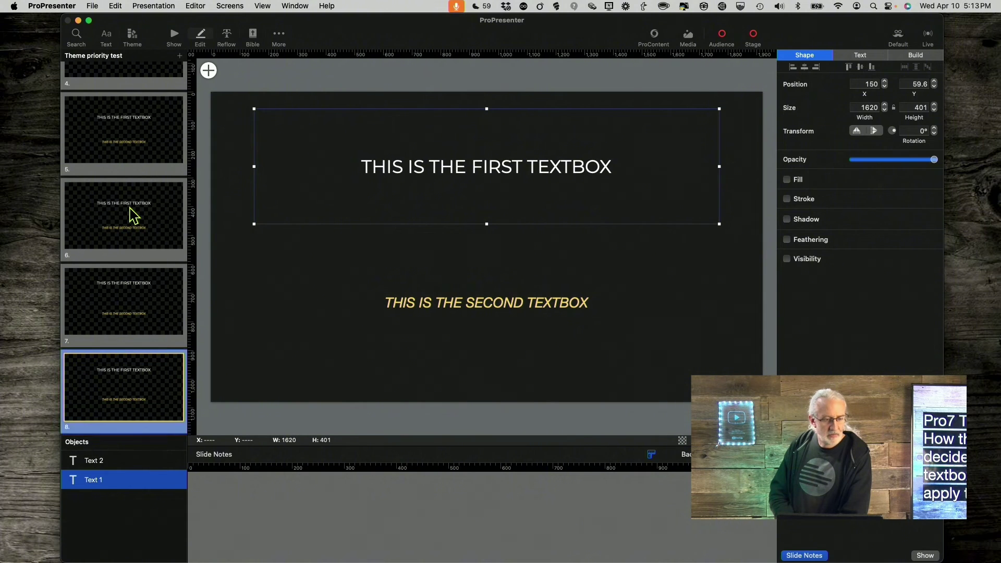
left_click(134, 217)
left_click(99, 462)
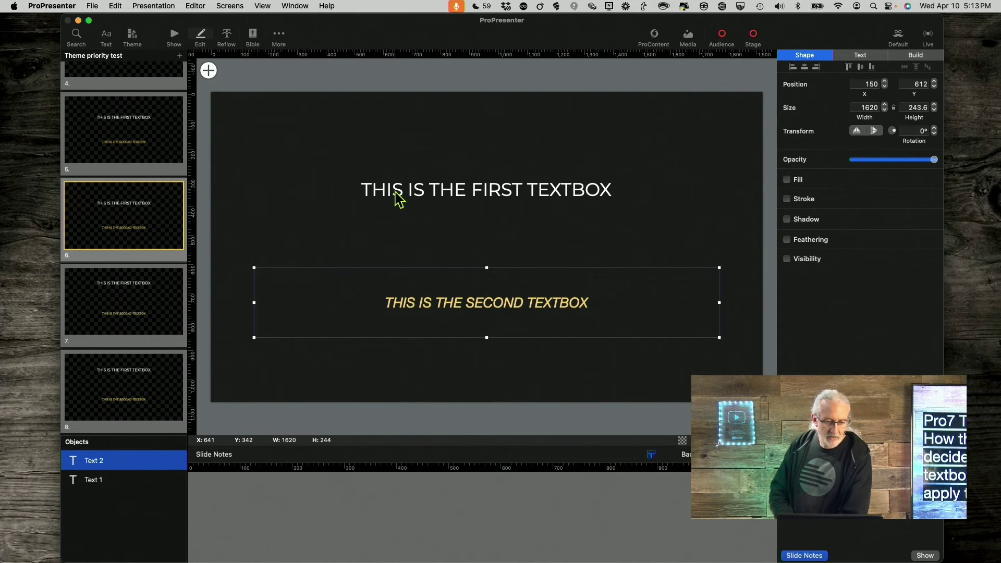
left_click(138, 414)
left_click(138, 414)
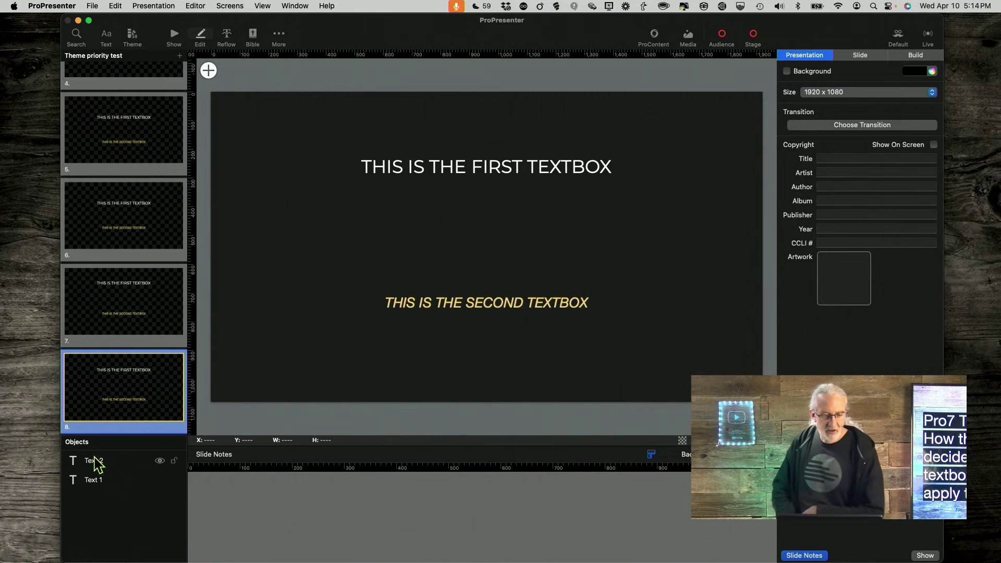
left_click(124, 302)
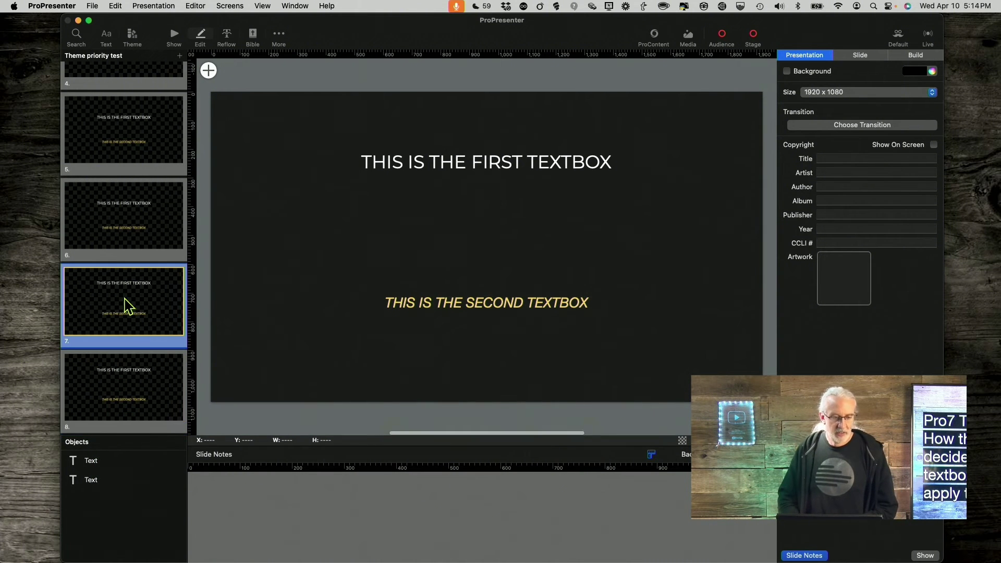
left_click(123, 400)
left_click(101, 465)
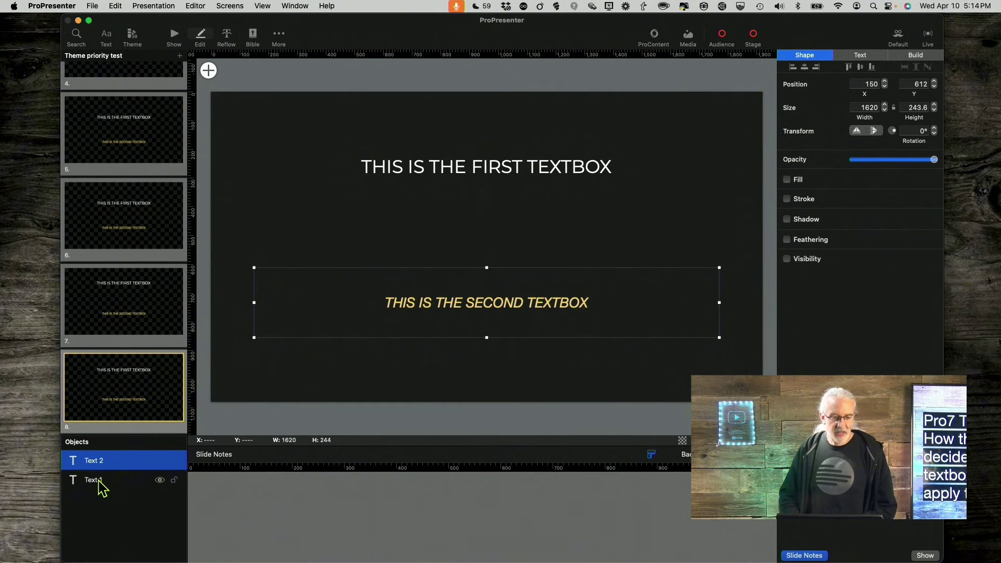
left_click(99, 481)
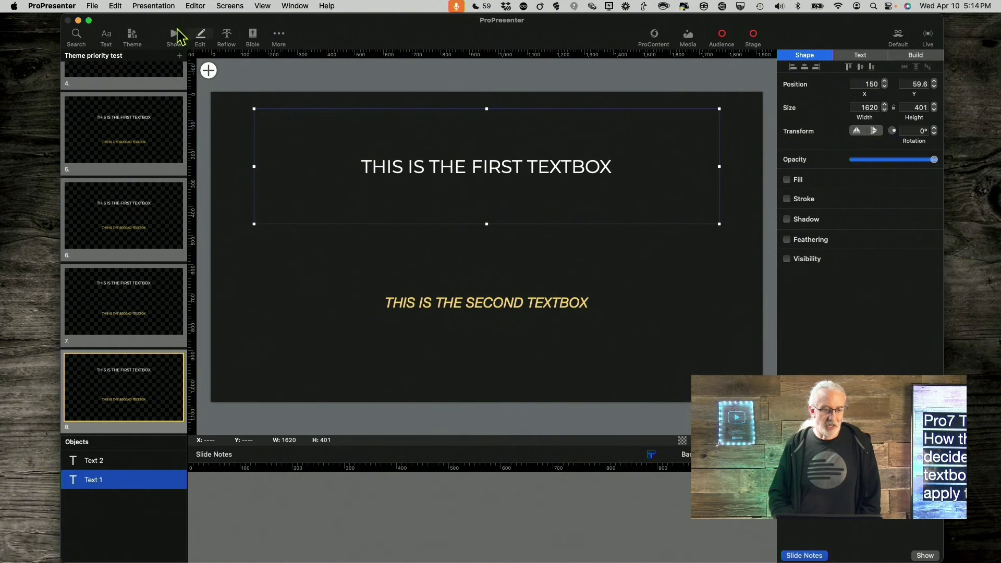
- Switch from the slide editor to Show view to see the eight-slide grid
left_click(174, 35)
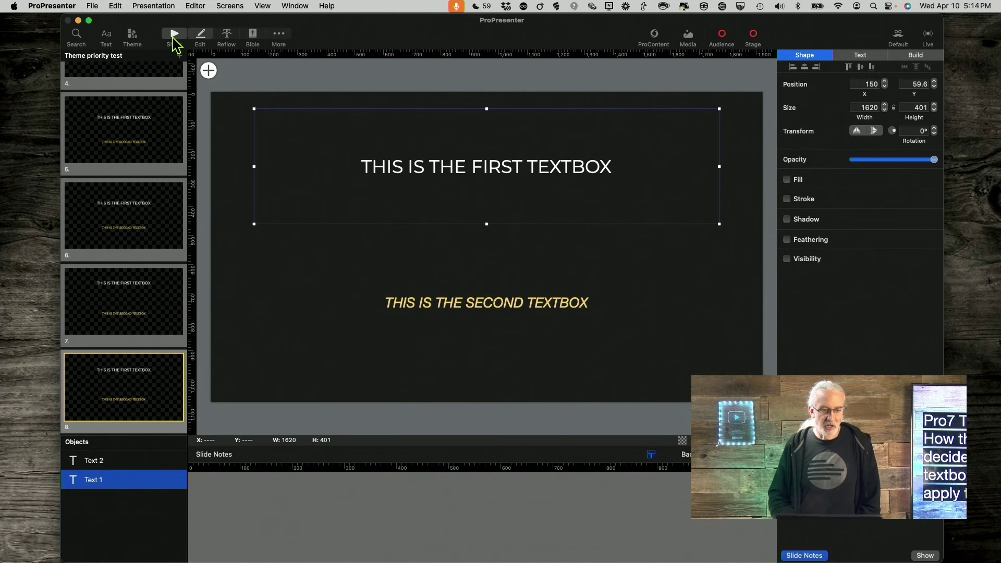